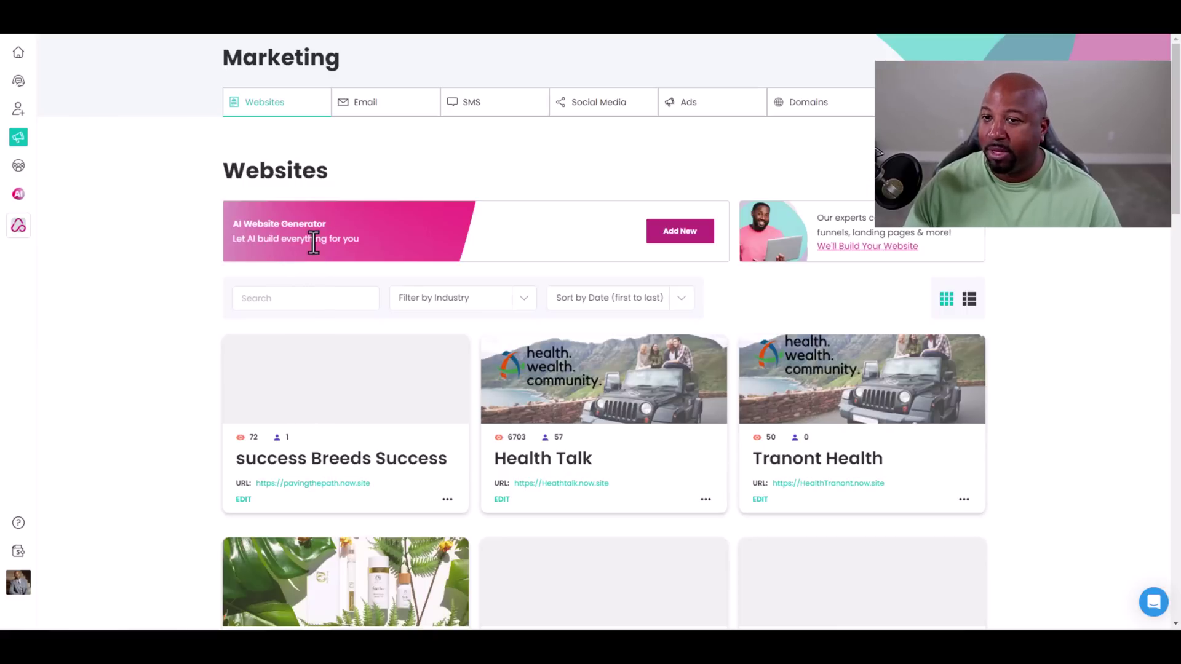
# - Start a new AI-built website and choose Glow as its business profile
pyautogui.click(666, 234)
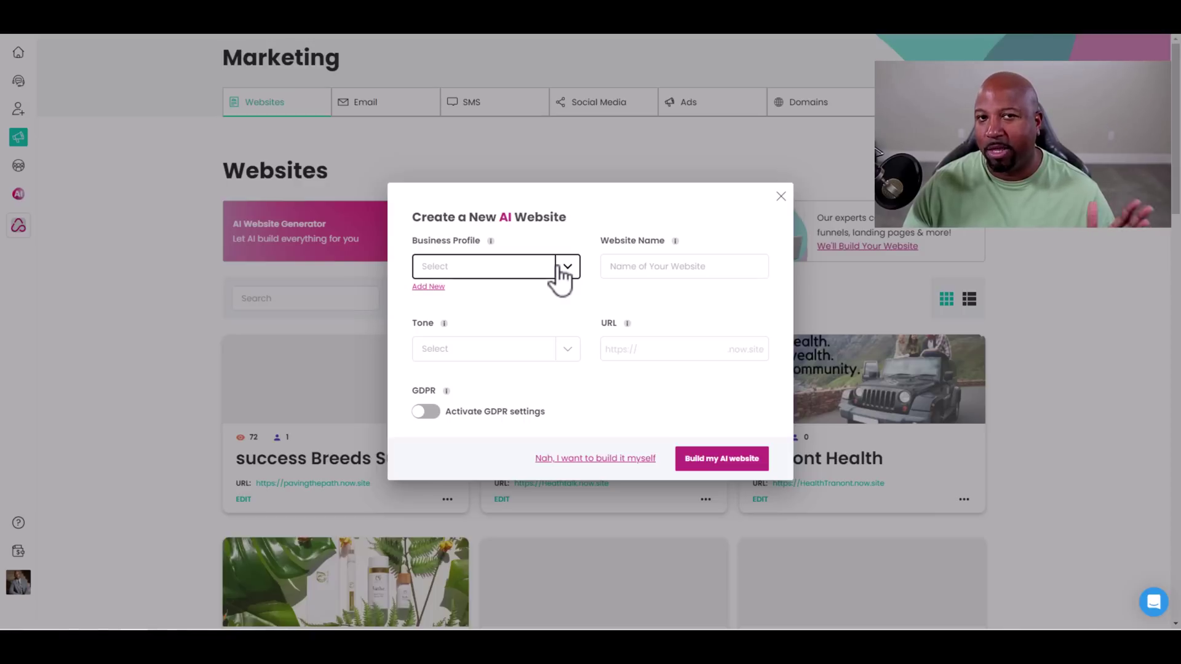
pyautogui.click(563, 267)
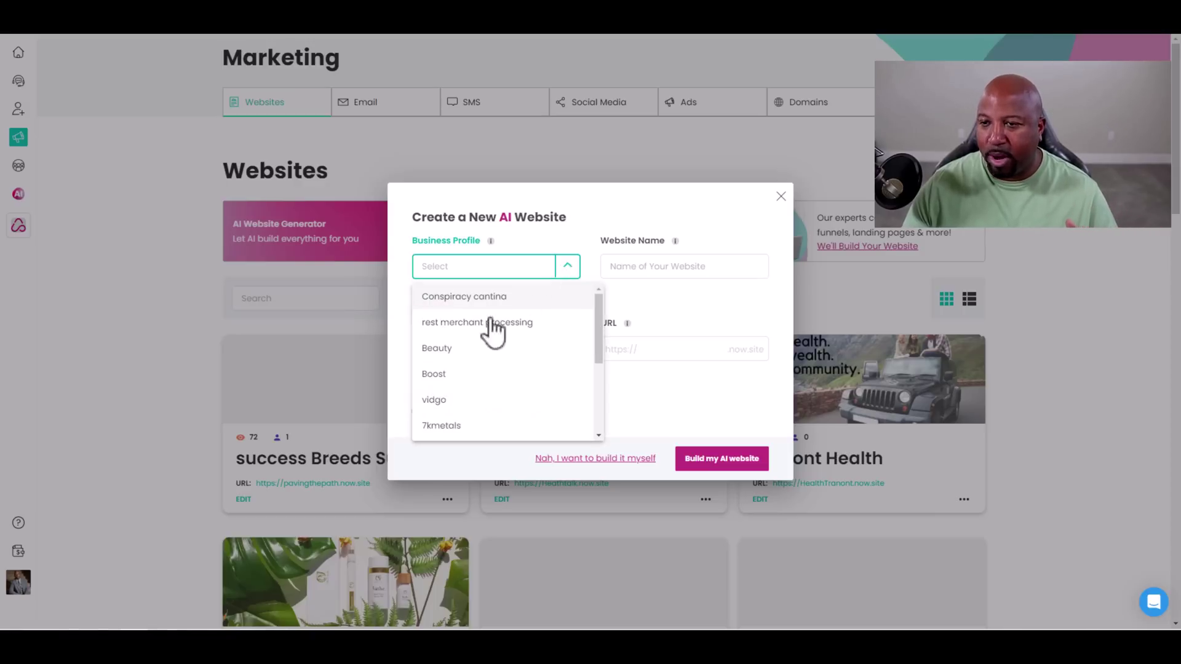
pyautogui.click(464, 356)
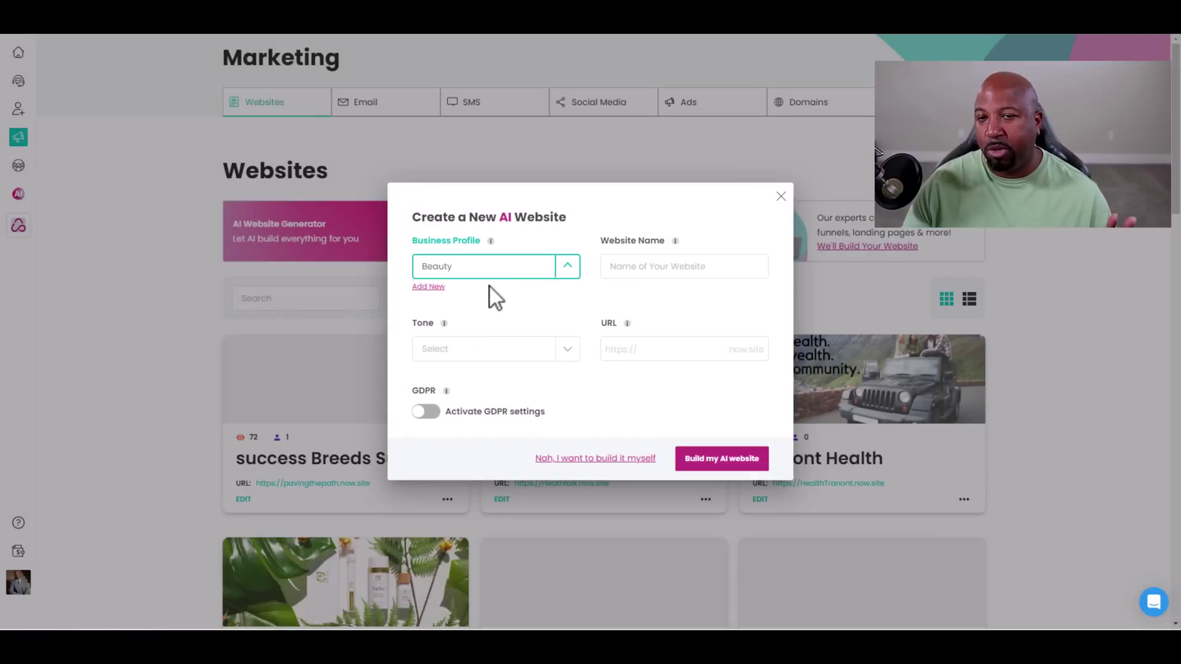
pyautogui.click(566, 269)
pyautogui.scroll(-5, 467, 368)
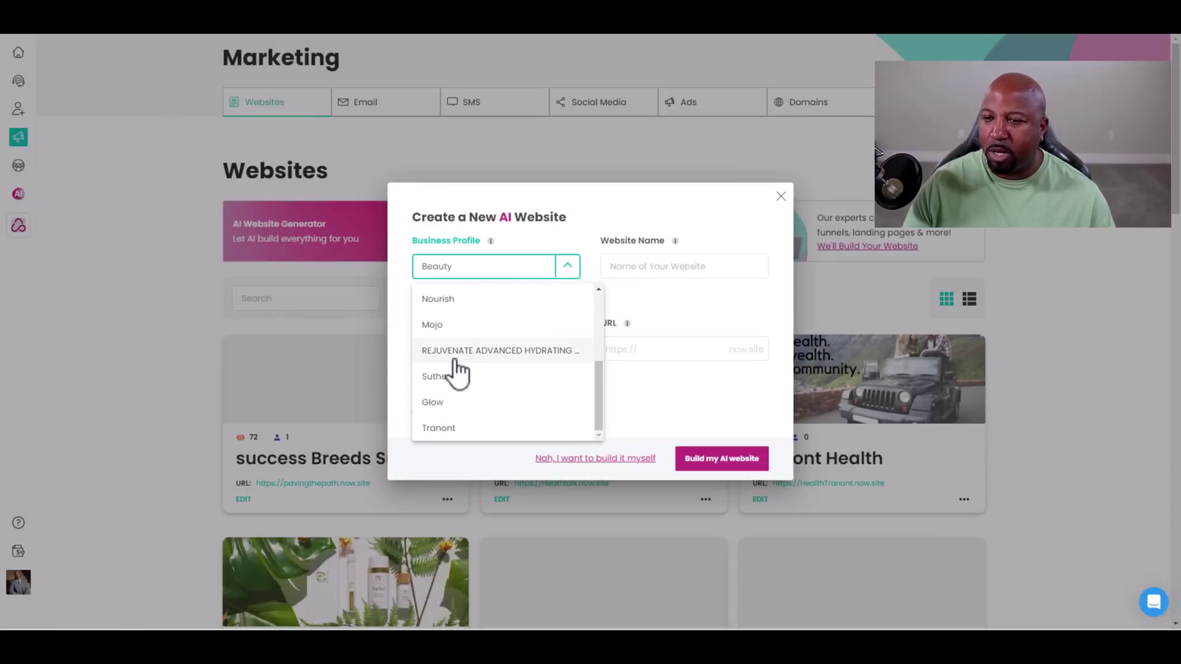
pyautogui.click(453, 401)
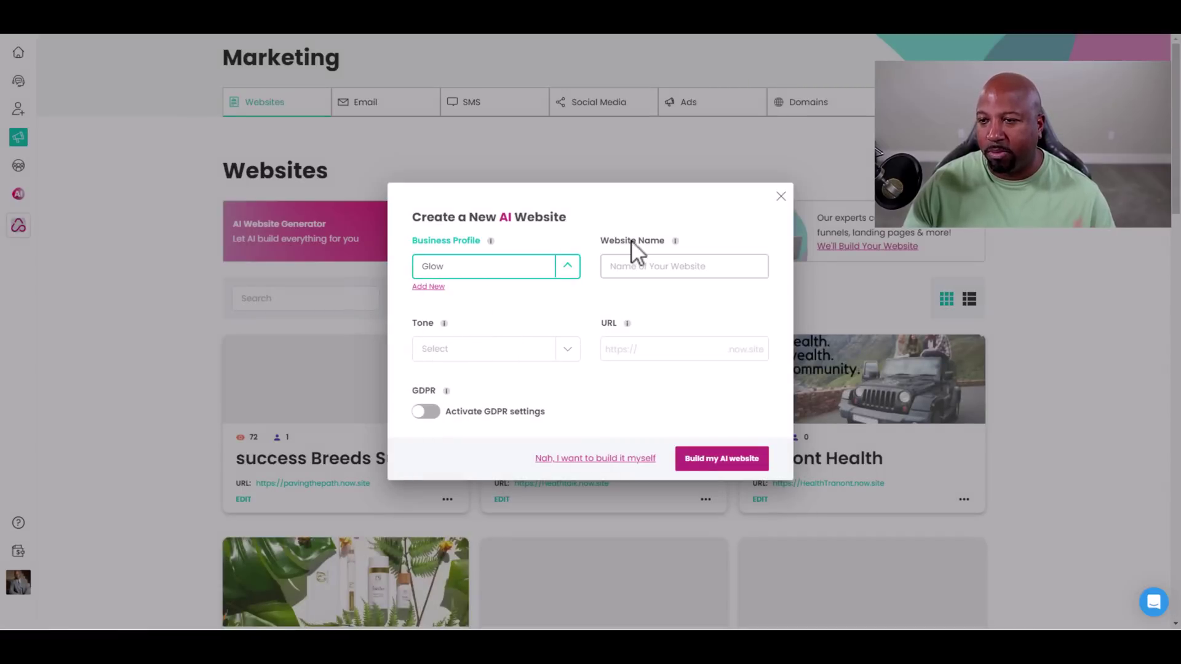
# - Enter 'Depauls beauty hacks' as the website name and copy it
pyautogui.click(644, 266)
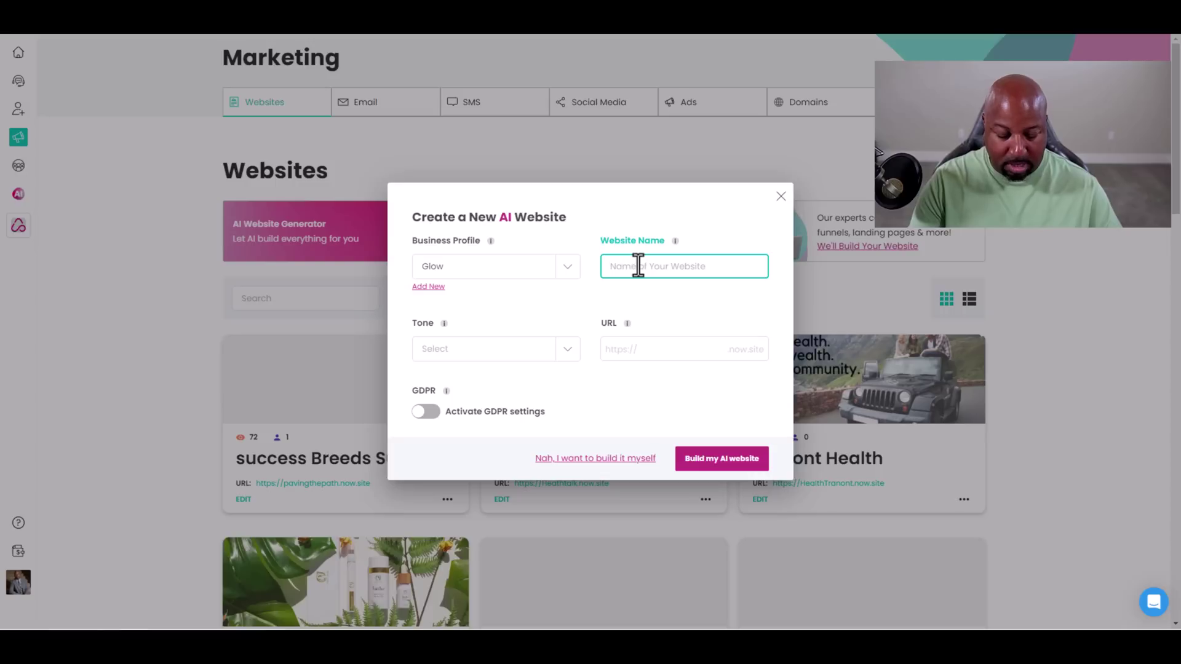
pyautogui.write('Depo')
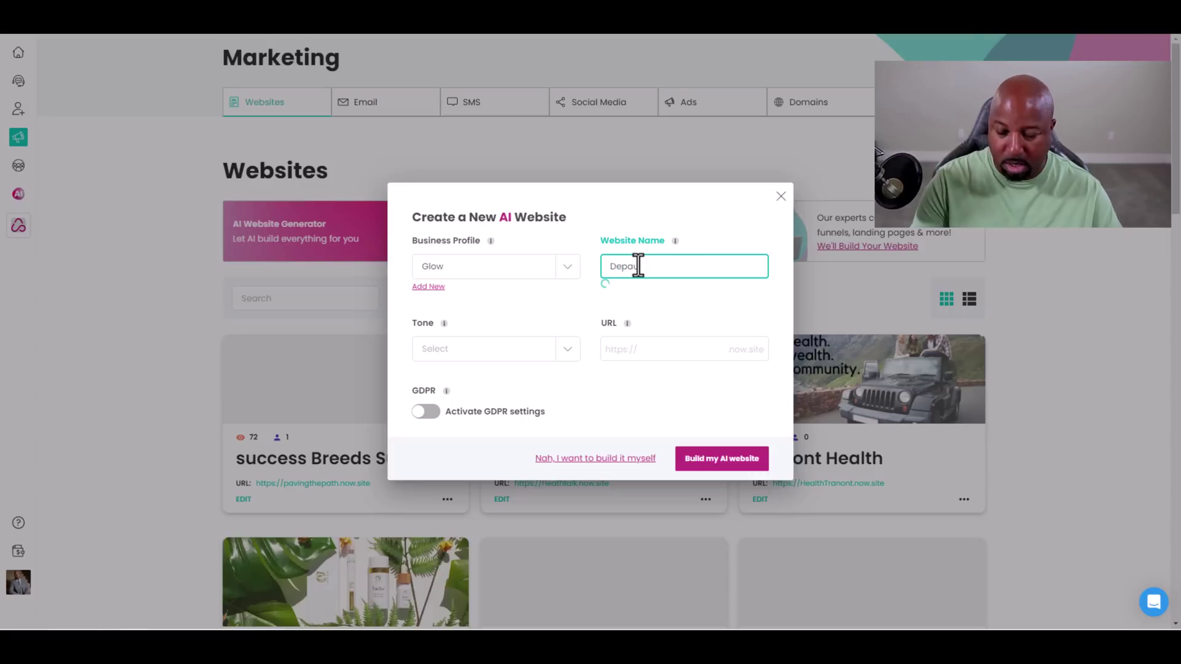
pyautogui.write('ts')
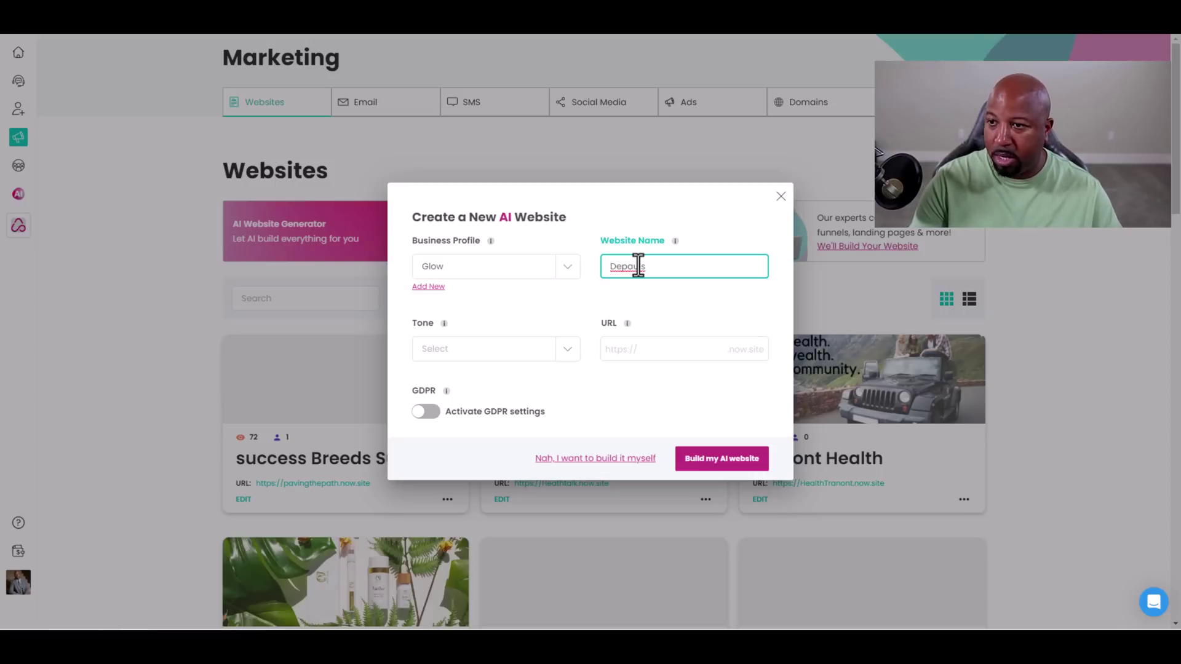
pyautogui.write(' bea')
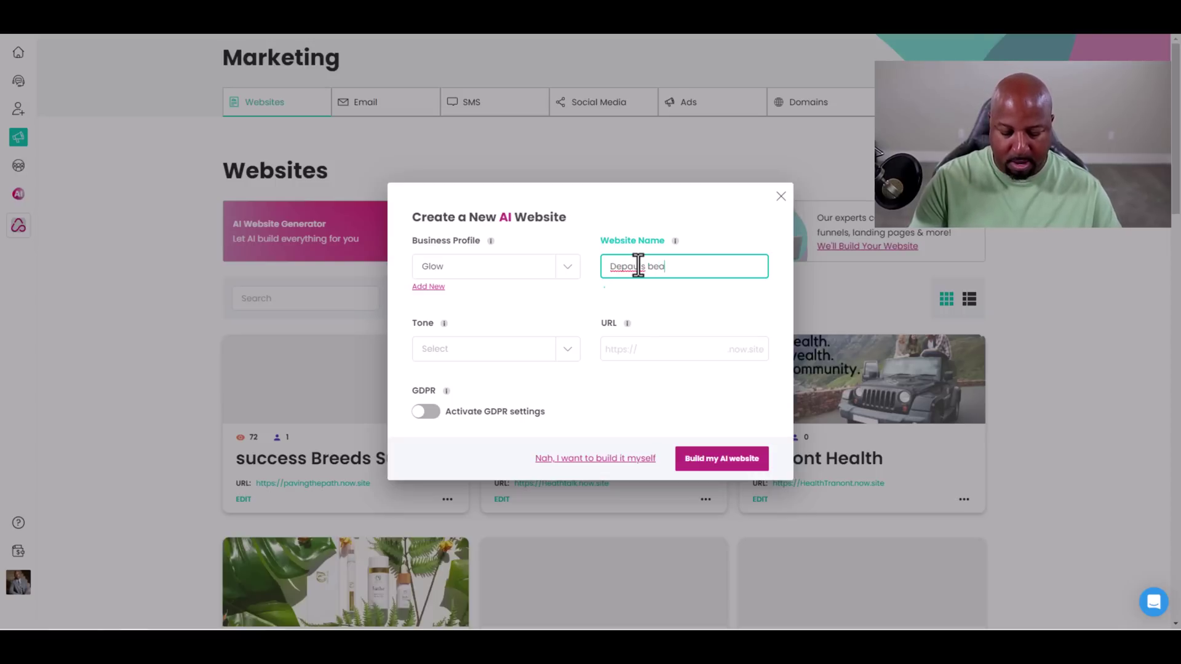
pyautogui.write('uty ')
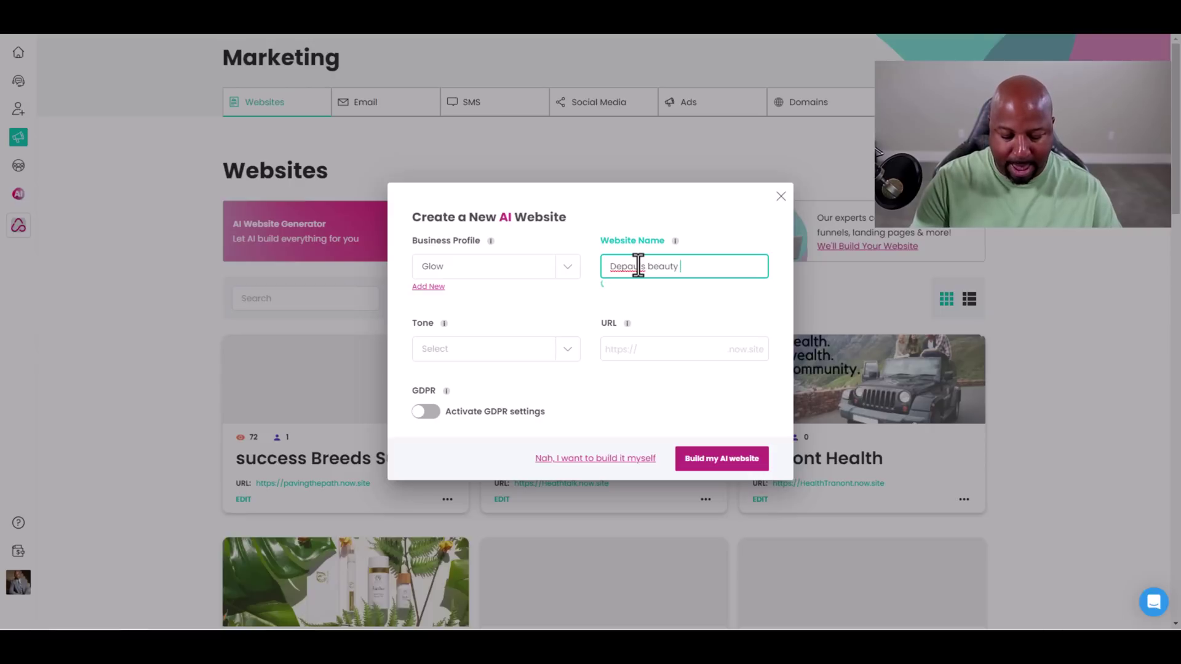
pyautogui.write('hacks')
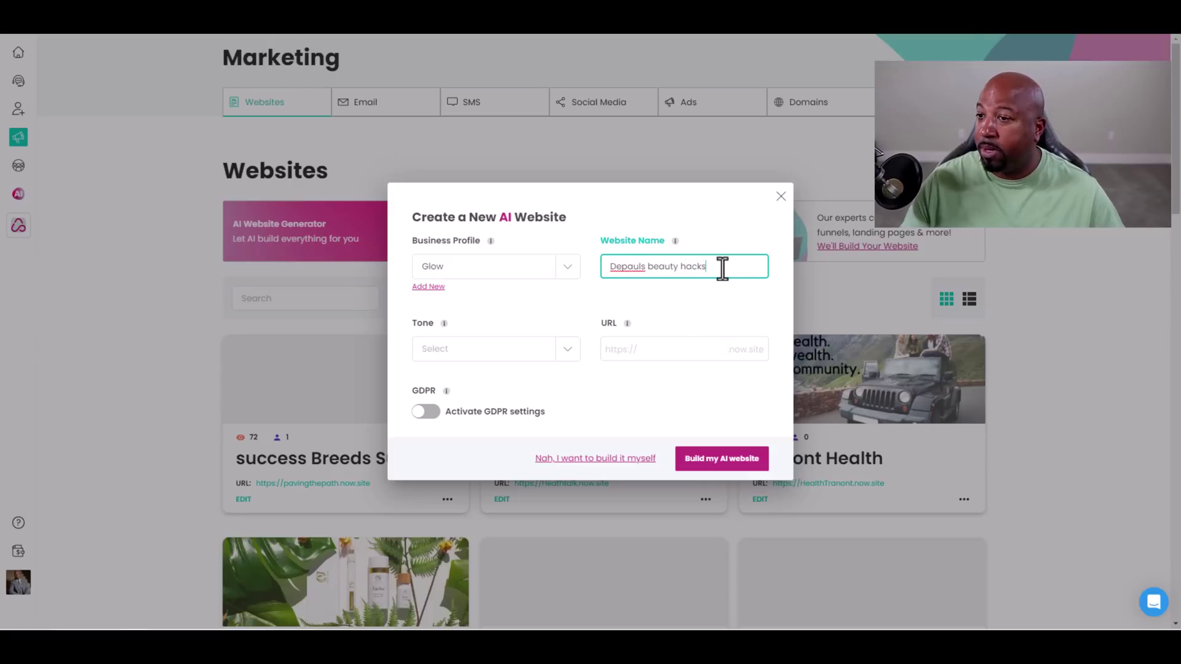
pyautogui.moveTo(722, 268); pyautogui.dragTo(594, 270)
pyautogui.hotkey('ctrl', 'c')
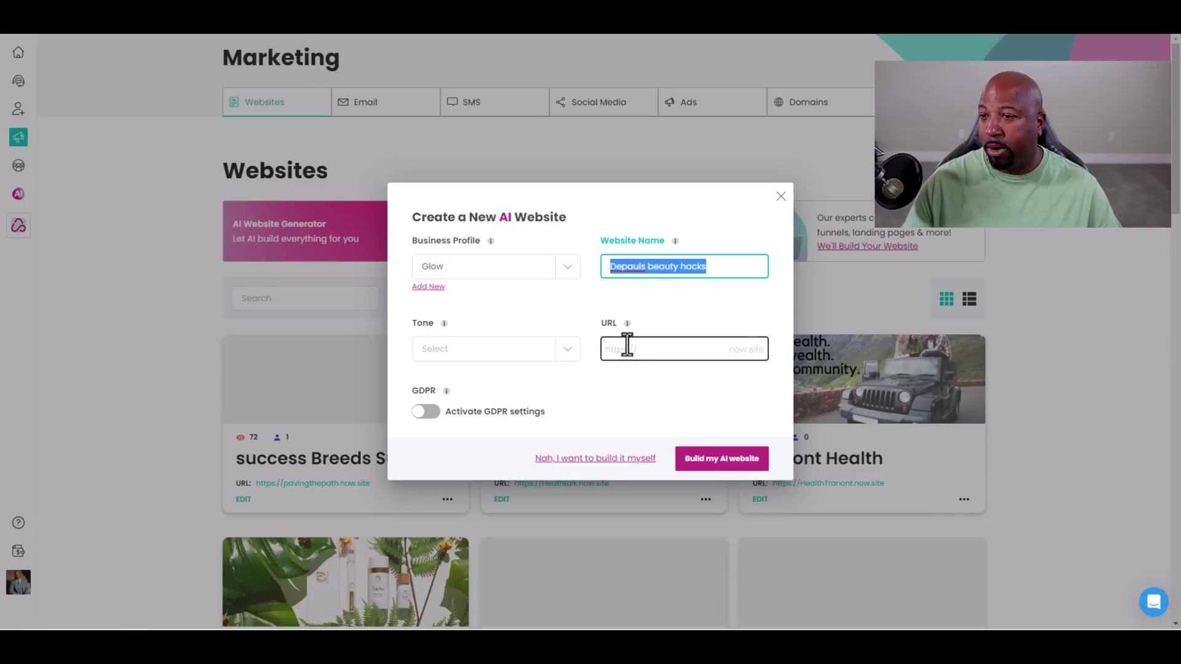
# - Paste the name into the URL field and remove the spaces to make 'Depaulsbeautyhacks'
pyautogui.click(645, 351)
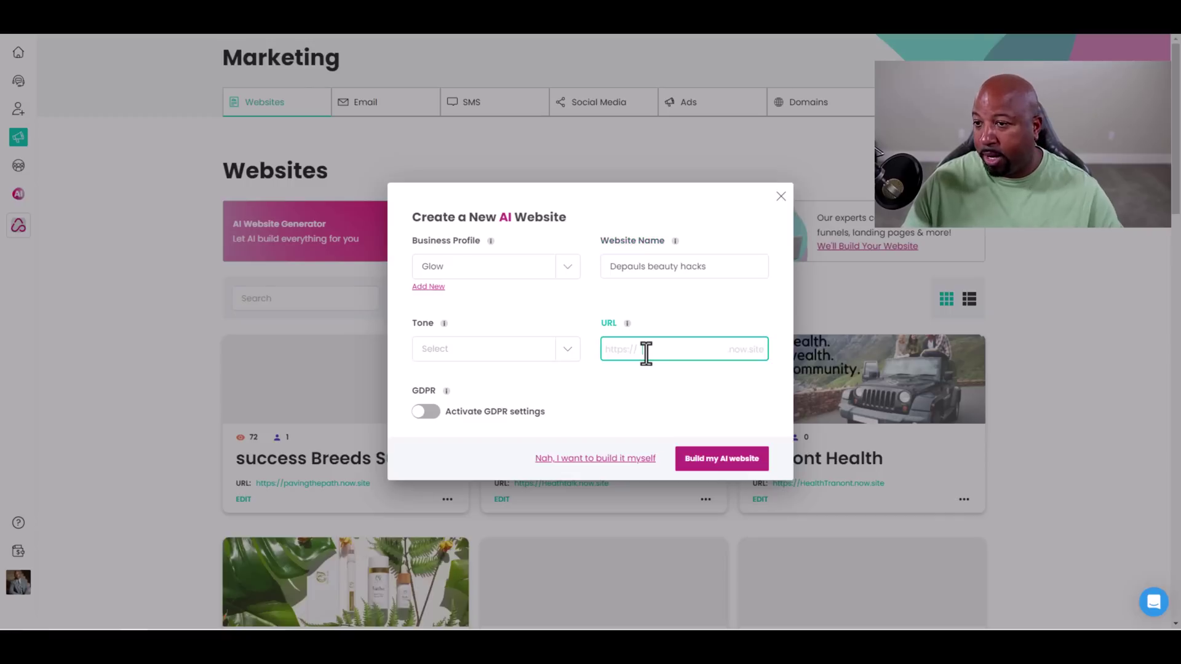
pyautogui.hotkey('ctrl', 'v')
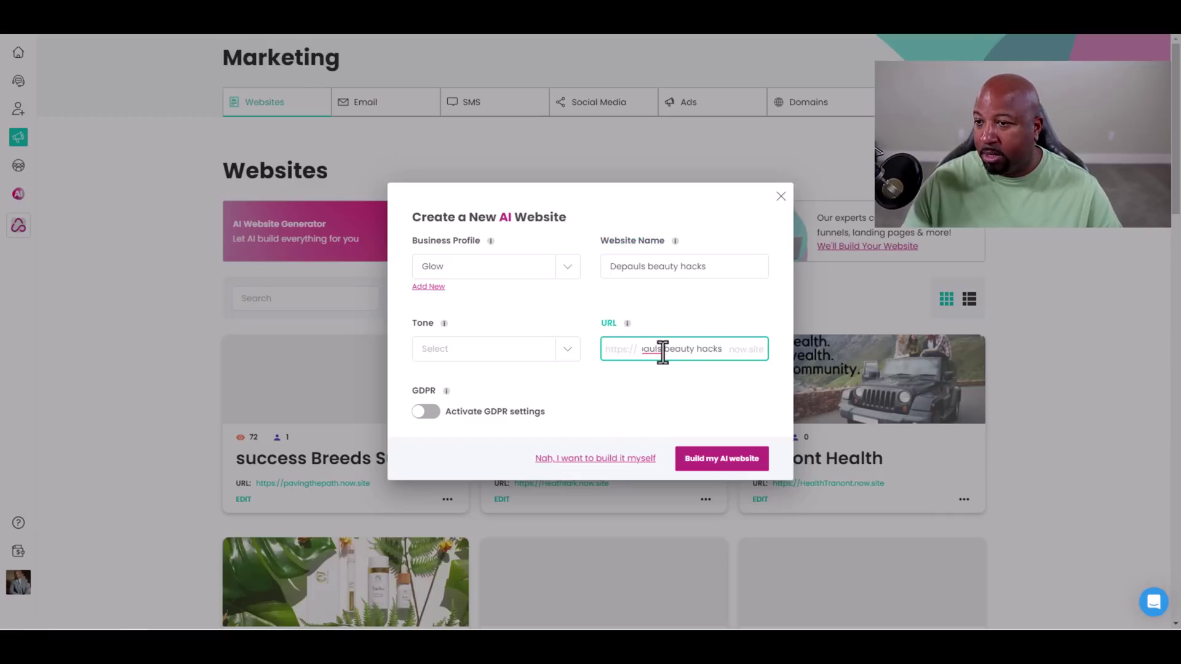
pyautogui.click(663, 352)
pyautogui.press('BackSpace')
pyautogui.click(696, 349)
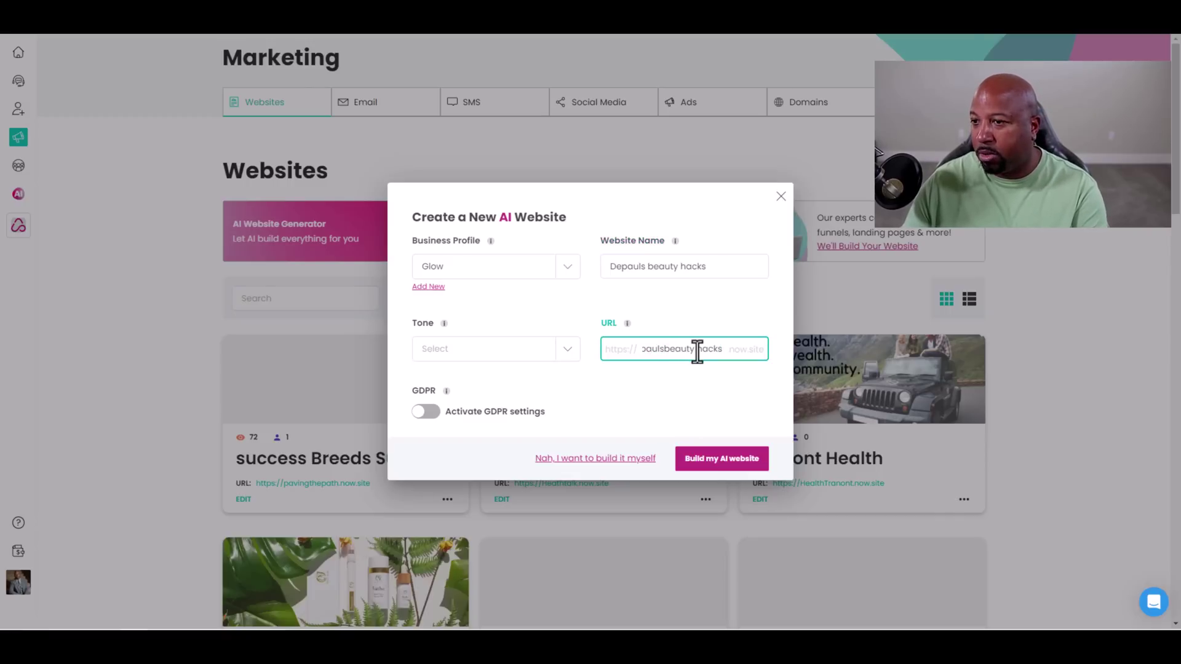
pyautogui.press('BackSpace')
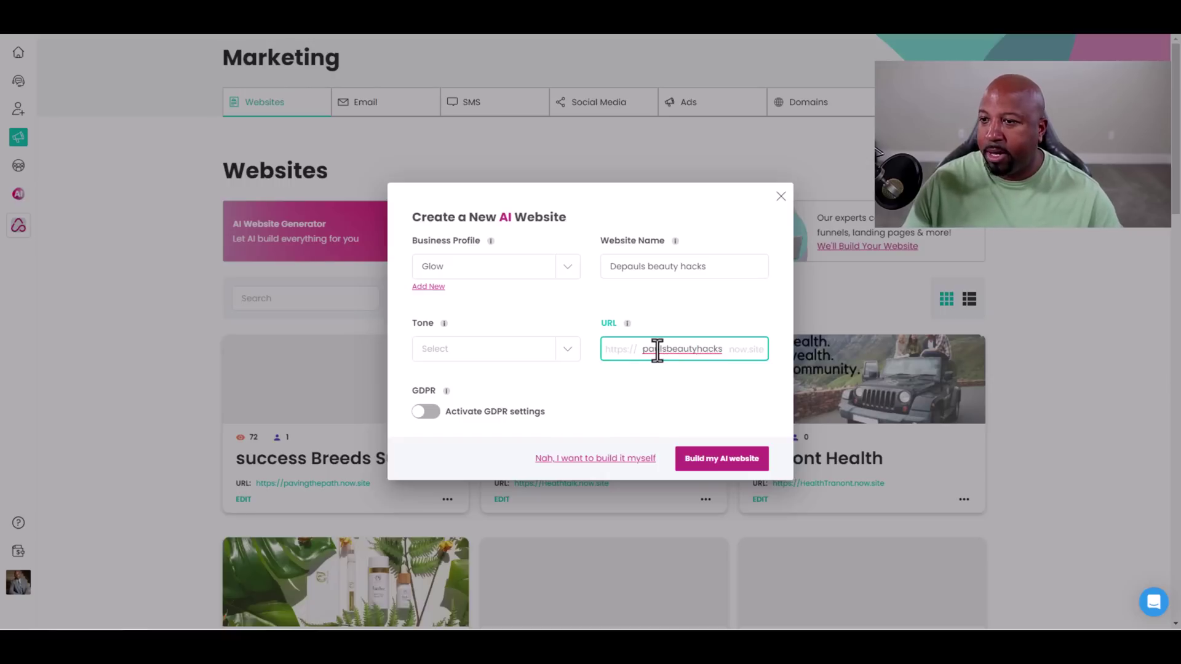
pyautogui.moveTo(656, 351); pyautogui.dragTo(641, 349)
pyautogui.click(699, 348)
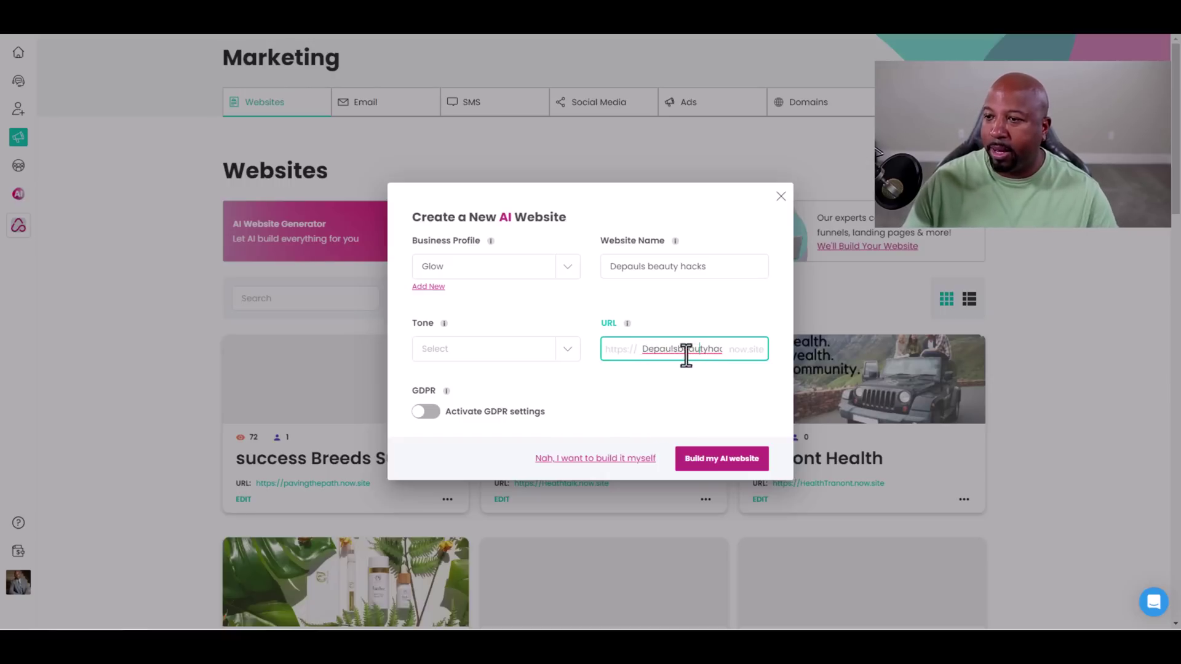
# - Select Professional in the Tone list and close the list
pyautogui.click(485, 362)
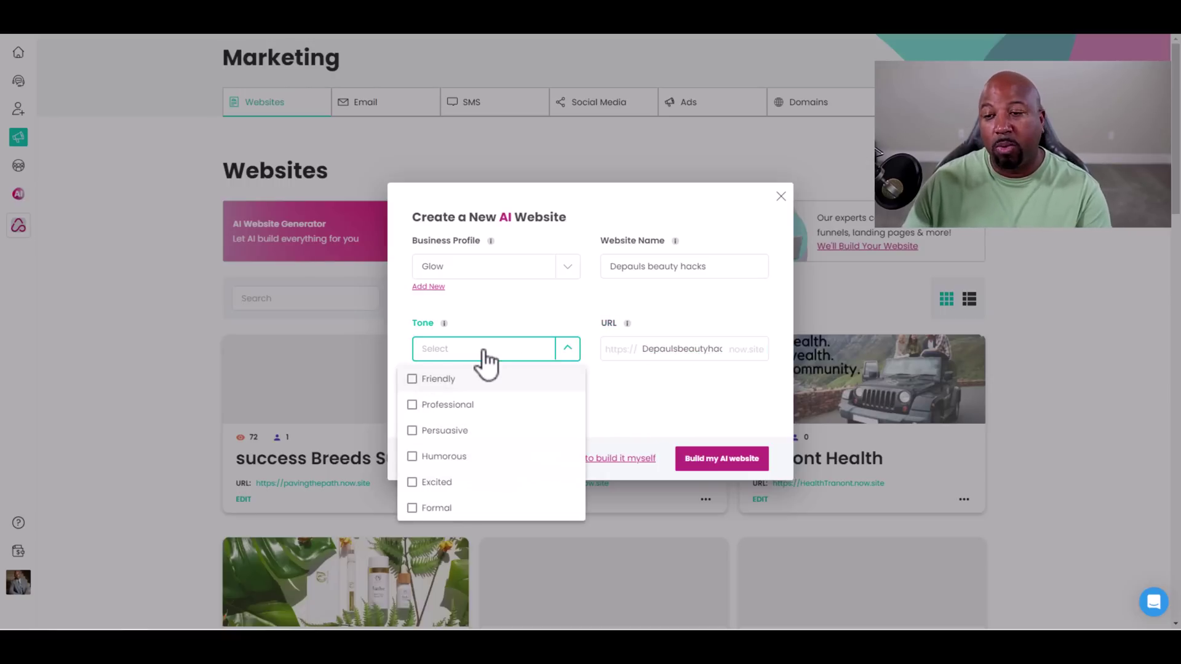
pyautogui.click(460, 406)
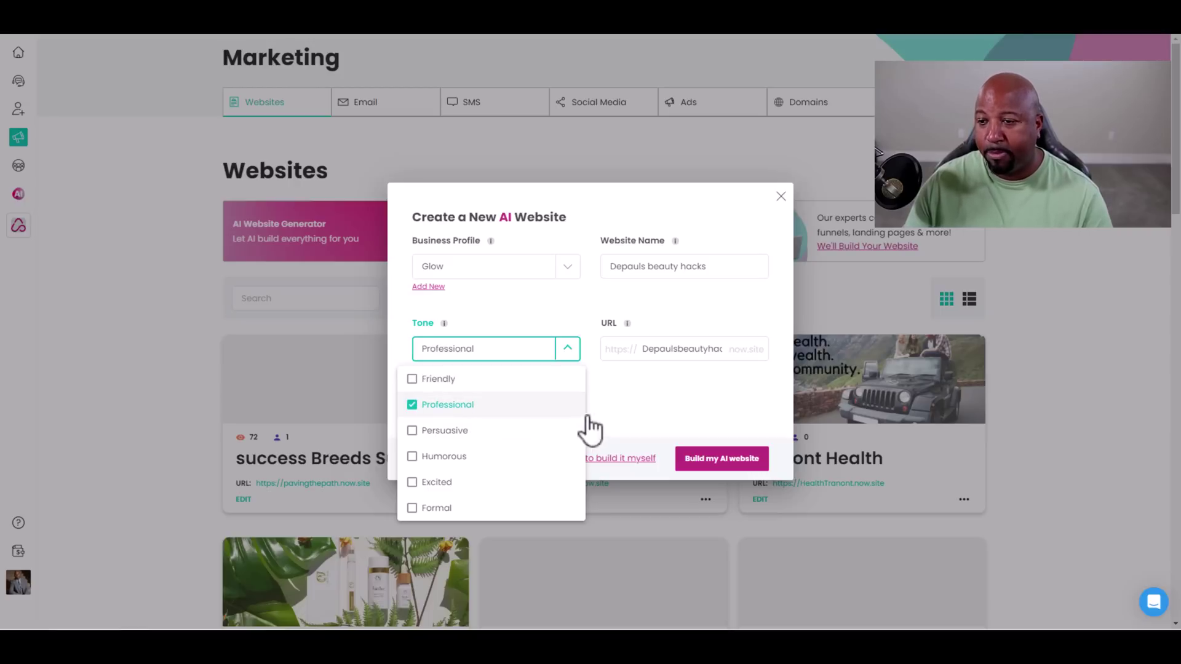
pyautogui.click(641, 393)
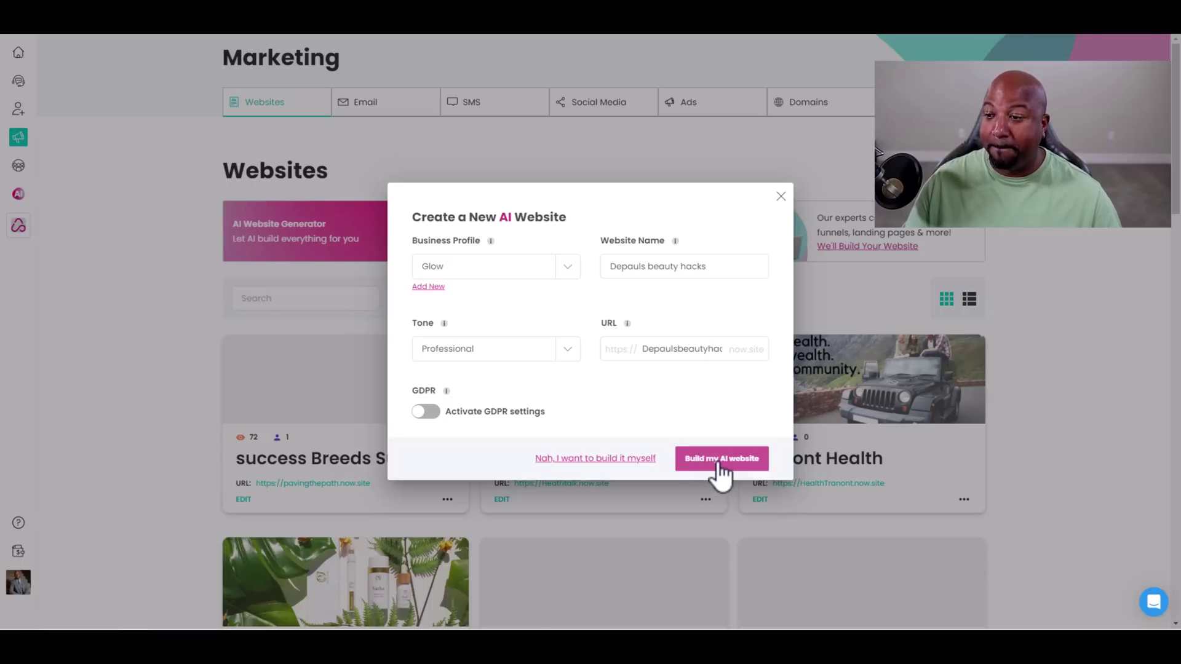
# - Build the AI website and wait for the Website Builder to open with Home and Blog pages
pyautogui.click(720, 466)
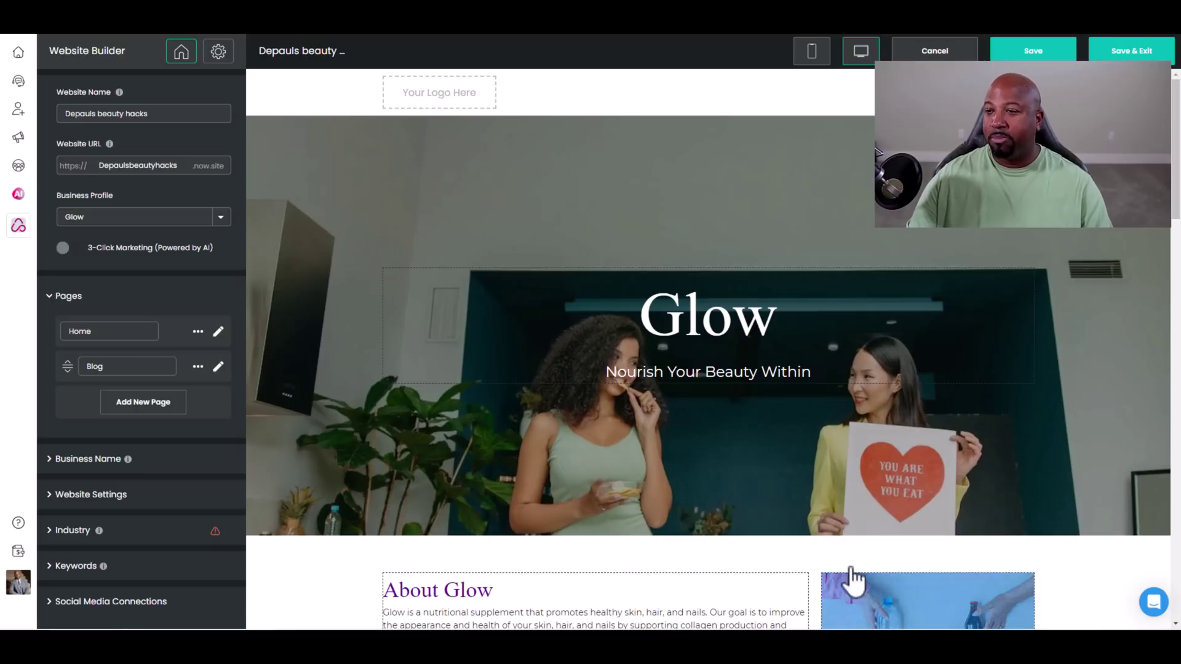
# - Scroll through the Glow Home page and open the contact form in Edit Customer Form
pyautogui.scroll(-1, 726, 337)
pyautogui.scroll(-4, 759, 335)
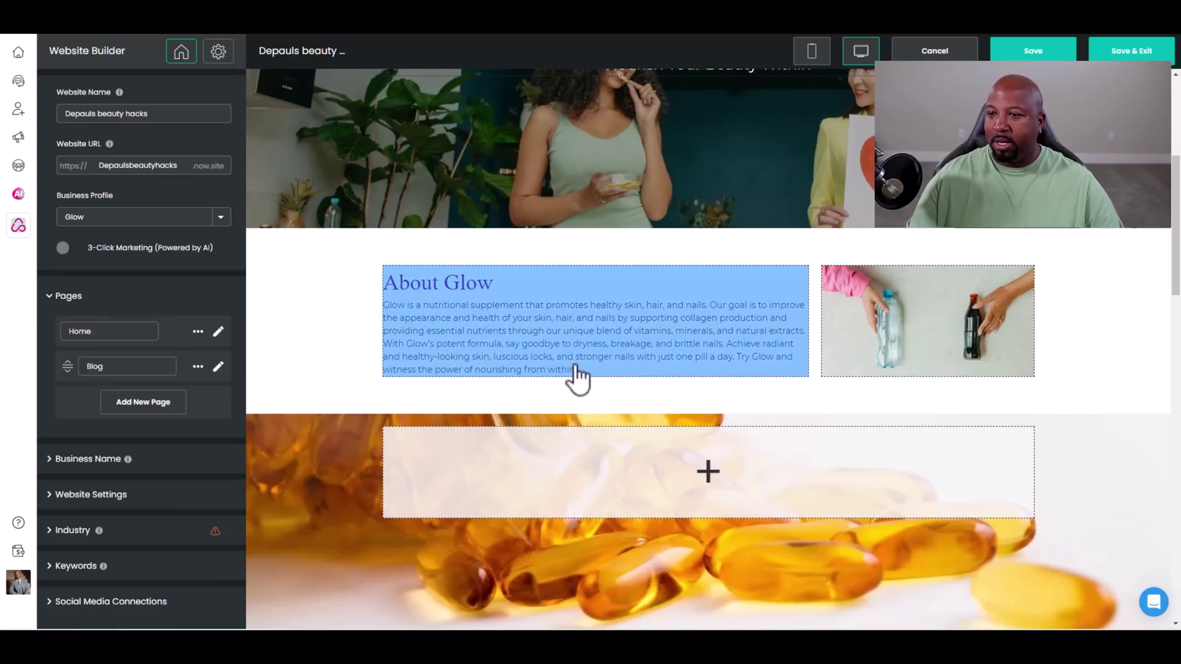
pyautogui.scroll(-2, 573, 376)
pyautogui.scroll(-10, 573, 374)
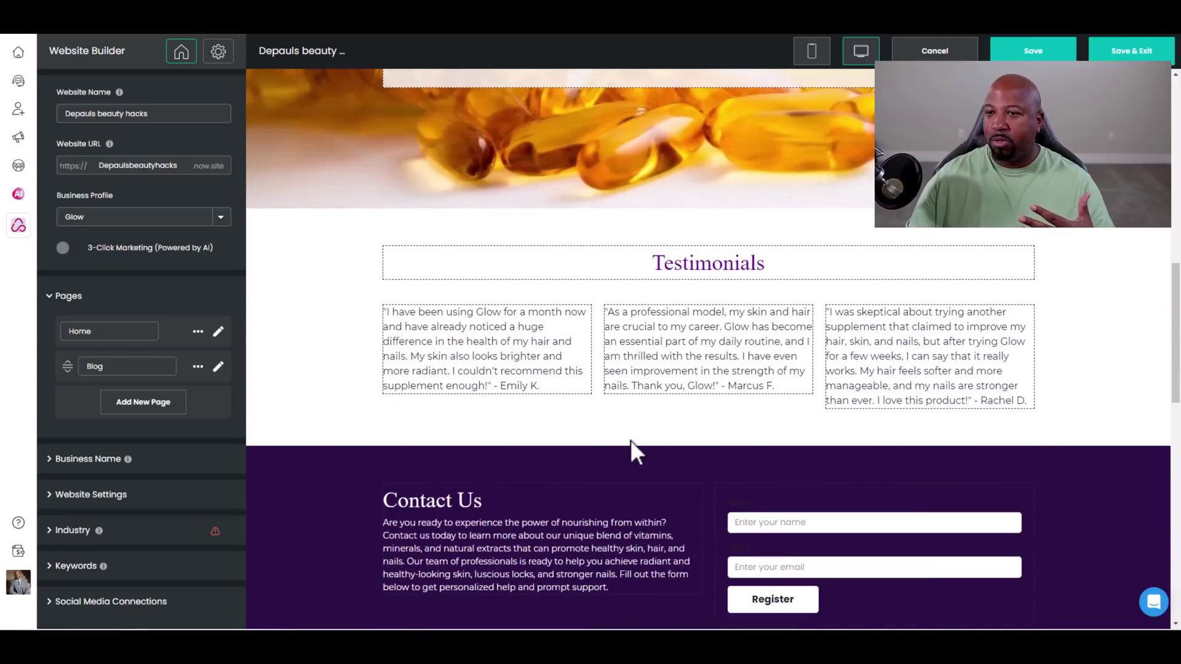
pyautogui.scroll(5, 628, 438)
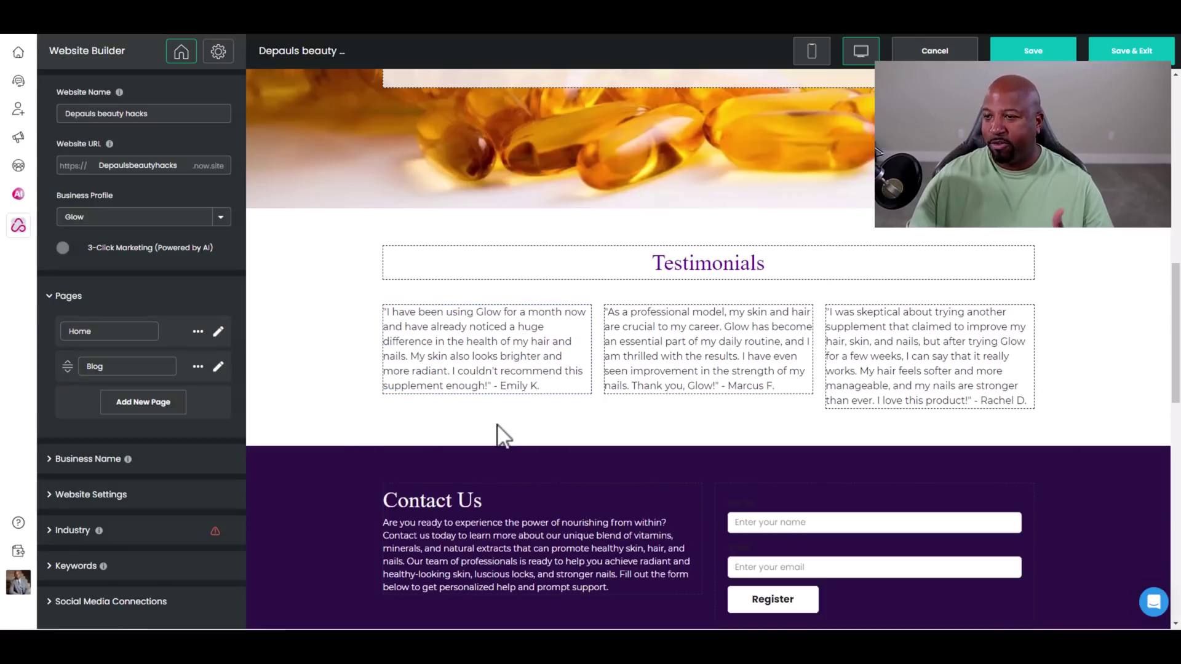
pyautogui.scroll(3, 651, 316)
pyautogui.scroll(-8, 814, 335)
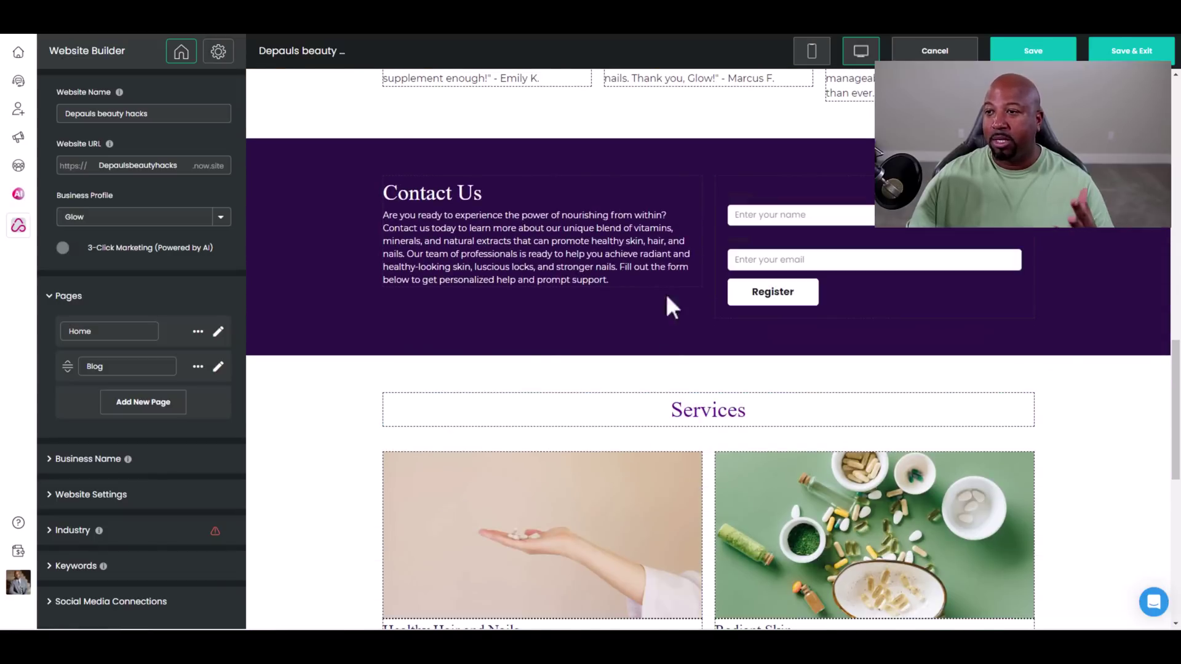
pyautogui.click(814, 229)
# - Save the site's changes in the Website Builder
pyautogui.scroll(-4, 632, 364)
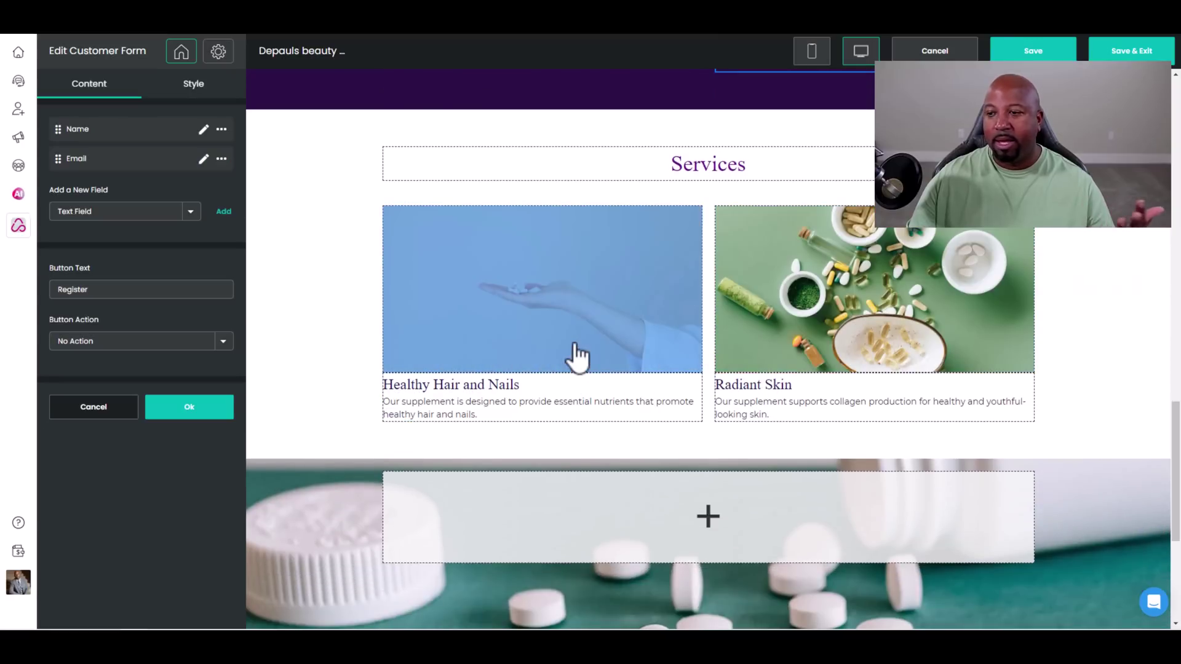
pyautogui.scroll(-5, 712, 364)
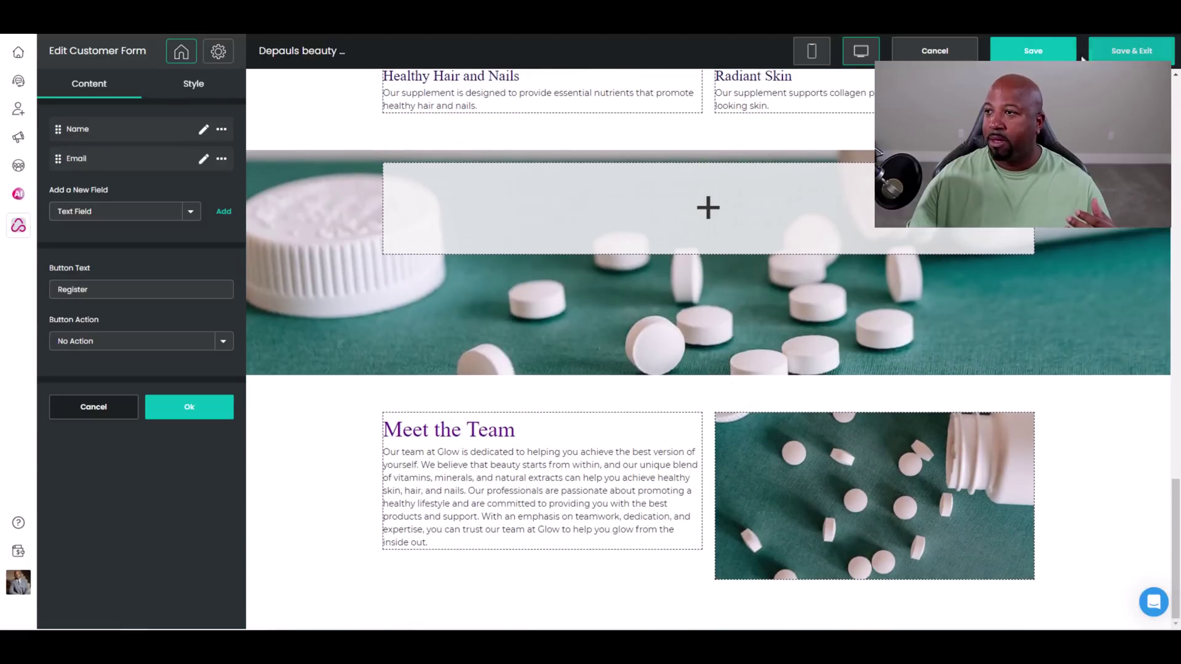
pyautogui.click(1055, 52)
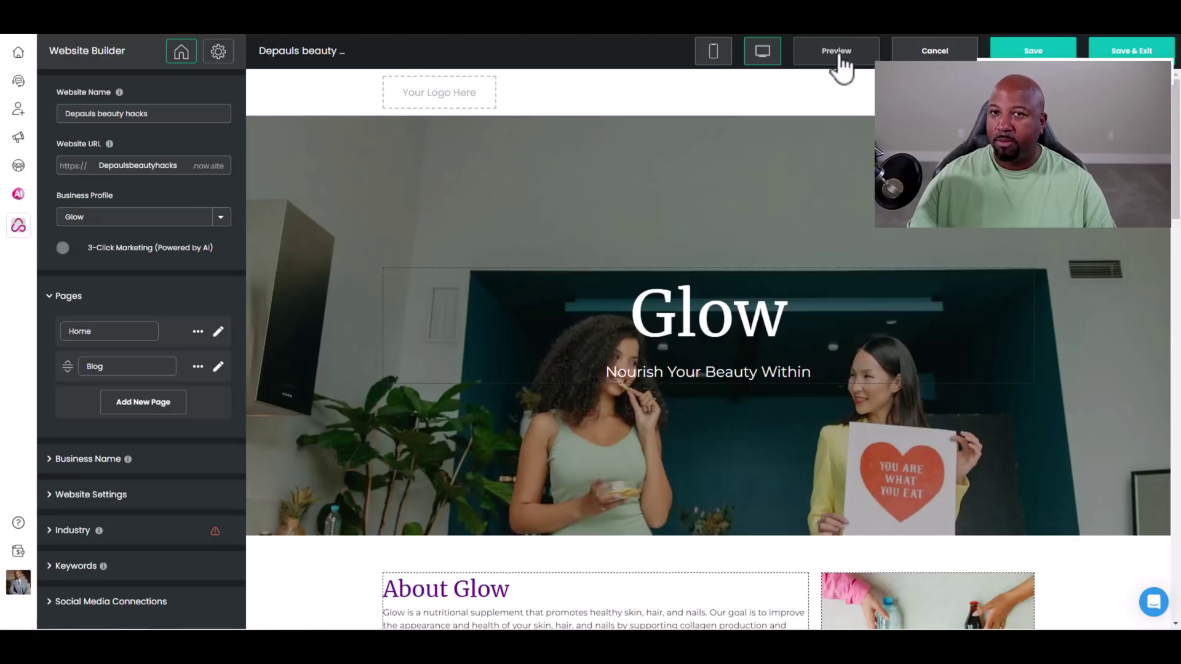
pyautogui.click(838, 55)
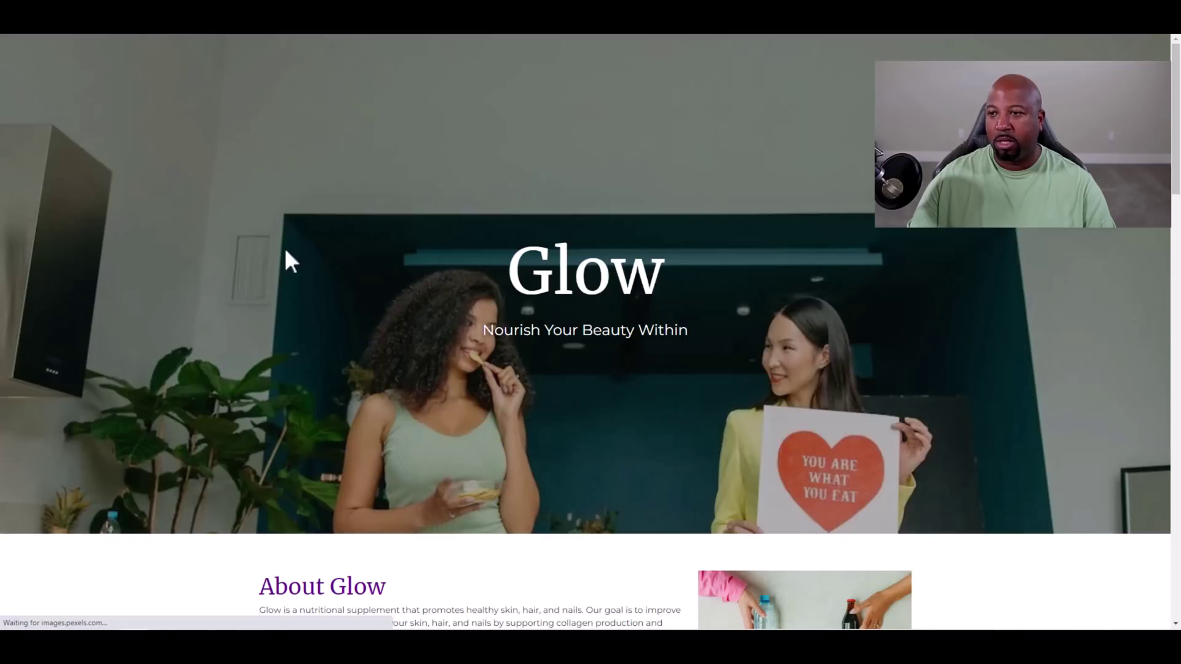
pyautogui.scroll(-5, 518, 250)
pyautogui.scroll(-8, 518, 250)
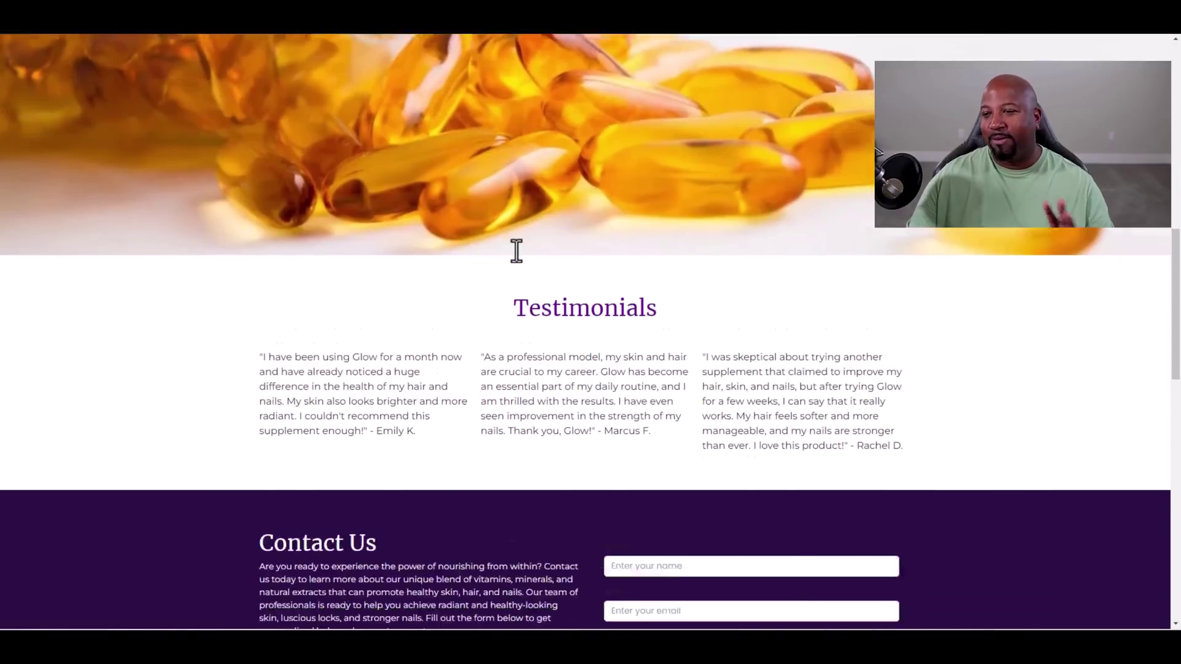
pyautogui.scroll(-8, 517, 250)
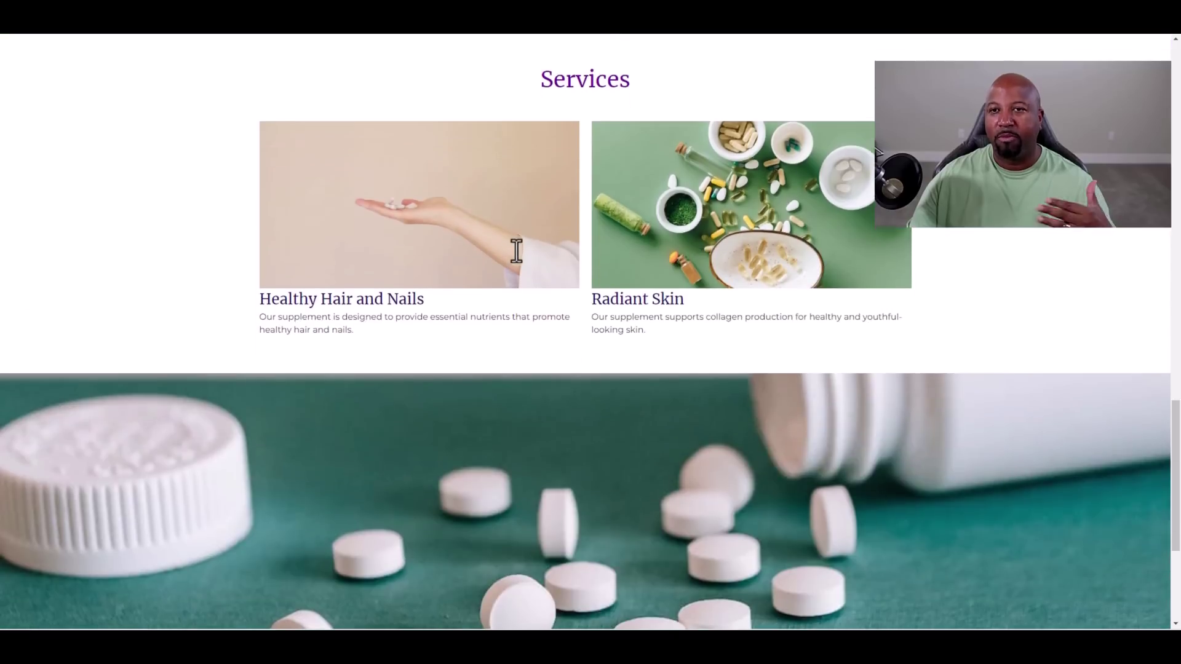
pyautogui.scroll(-4, 517, 249)
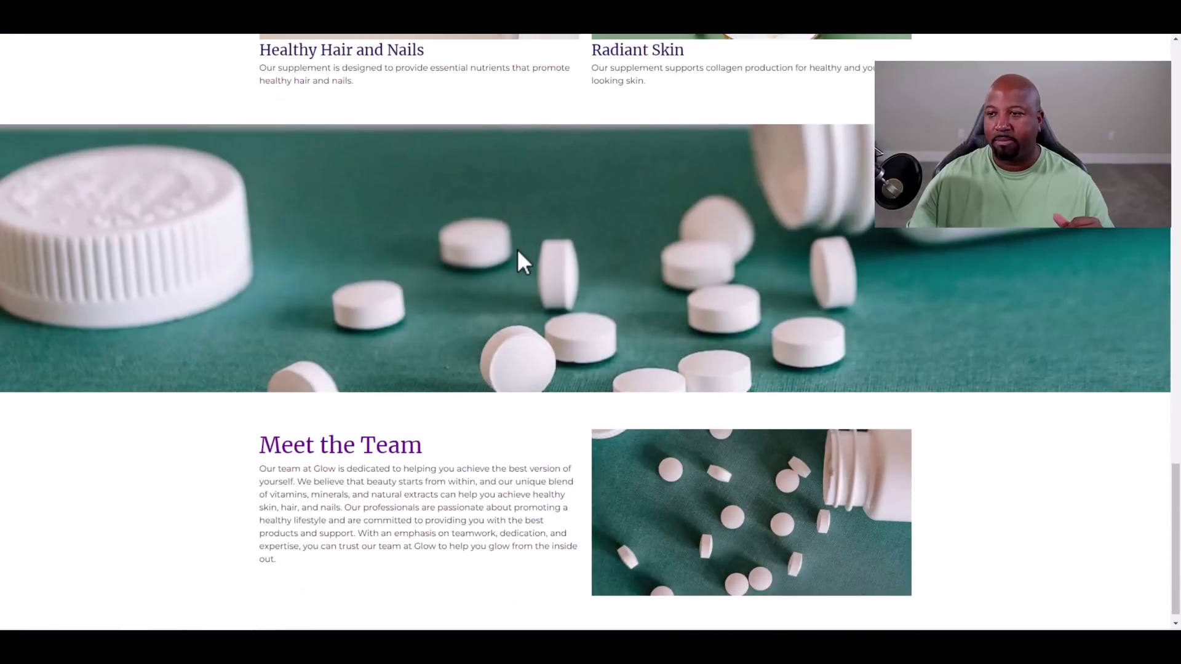
pyautogui.scroll(20, 641, 334)
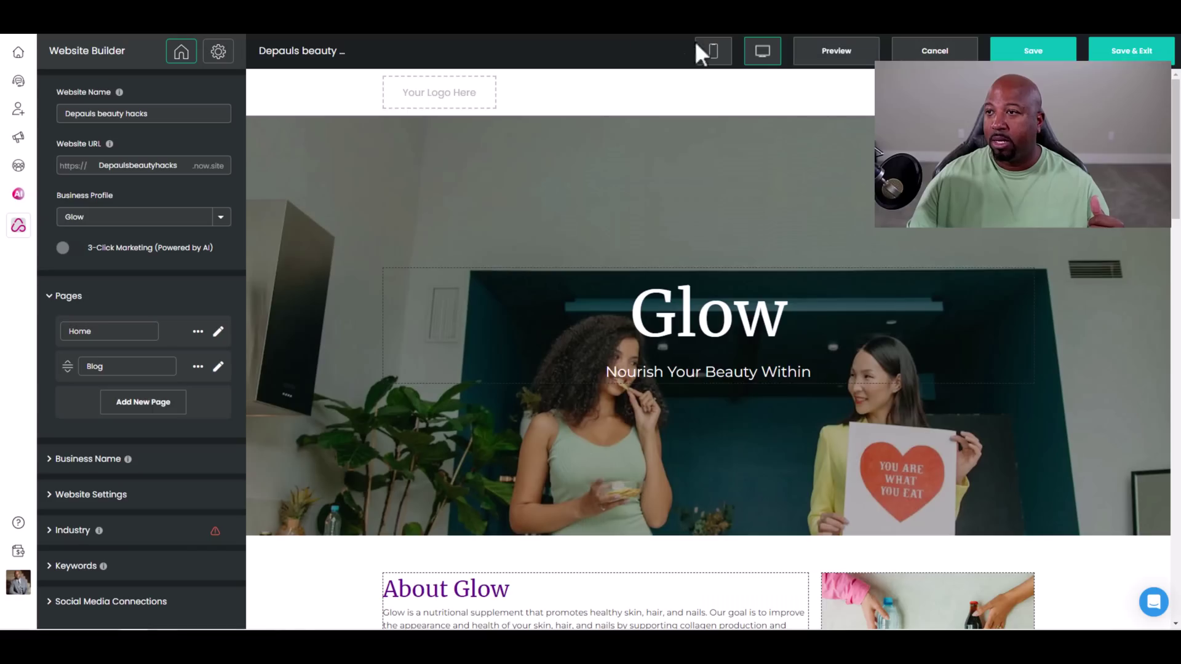
# - Switch to the phone view and briefly preview the site before returning to the editor
pyautogui.click(711, 47)
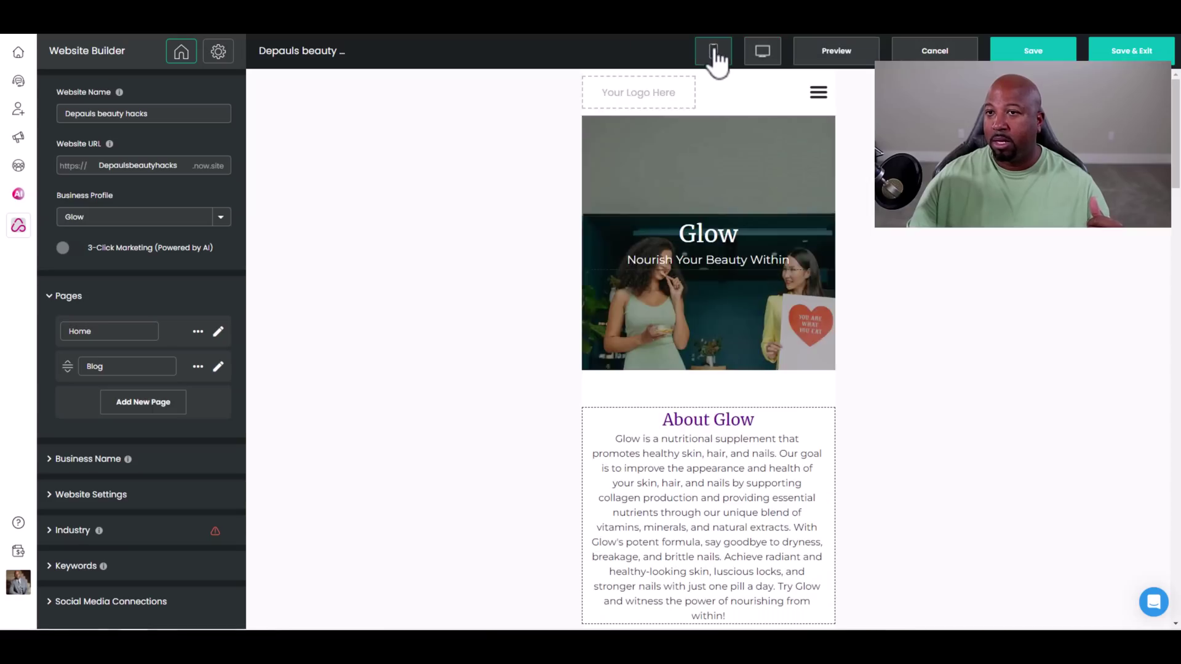
pyautogui.click(853, 55)
pyautogui.scroll(-6, 471, 284)
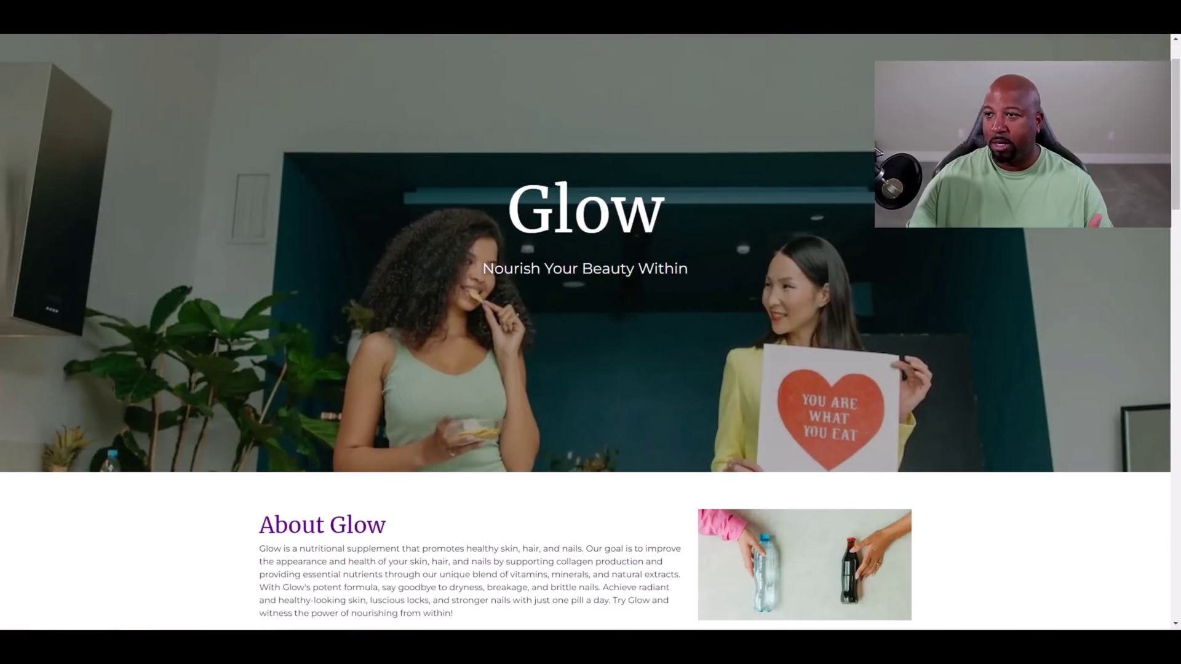
pyautogui.press('Escape')
# - Scroll the mobile layout through hero, About Glow, Testimonials, Meet the Team and Contact Us
pyautogui.scroll(-1, 754, 343)
pyautogui.scroll(1, 775, 341)
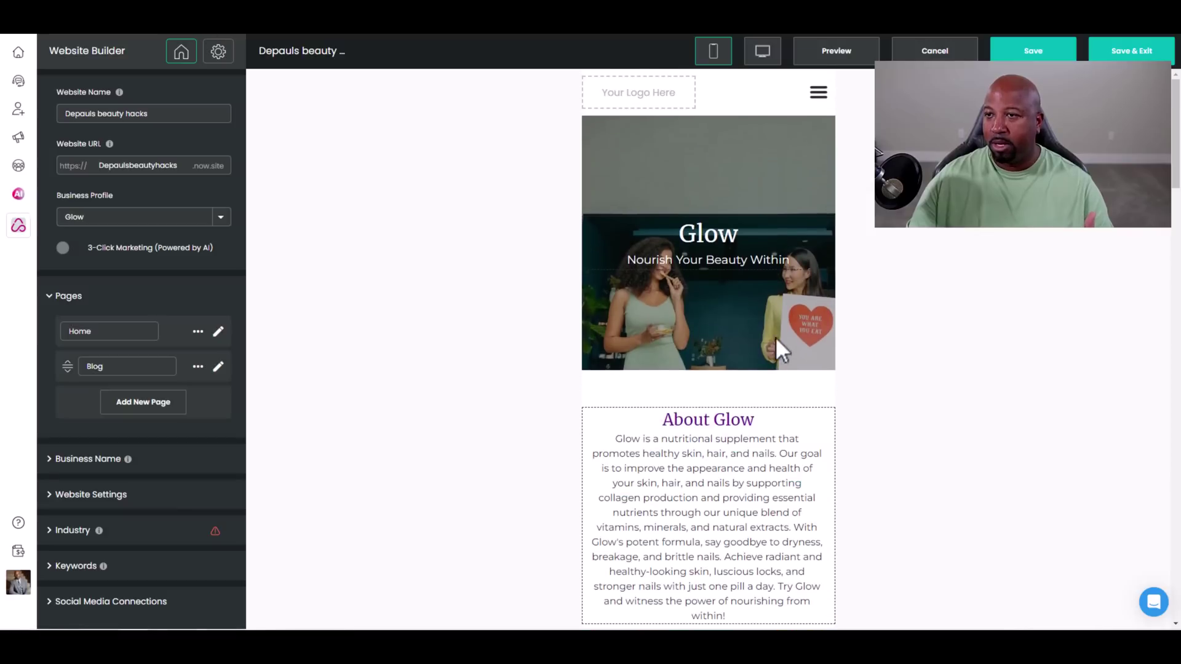
pyautogui.scroll(-5, 738, 246)
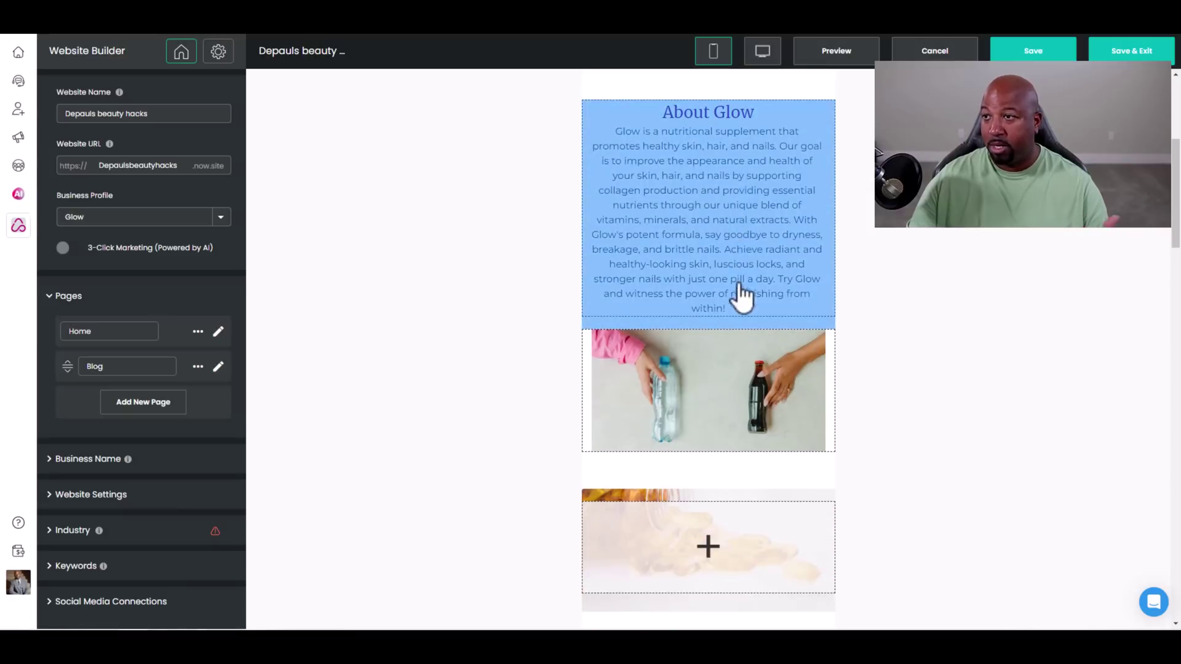
pyautogui.scroll(-8, 742, 362)
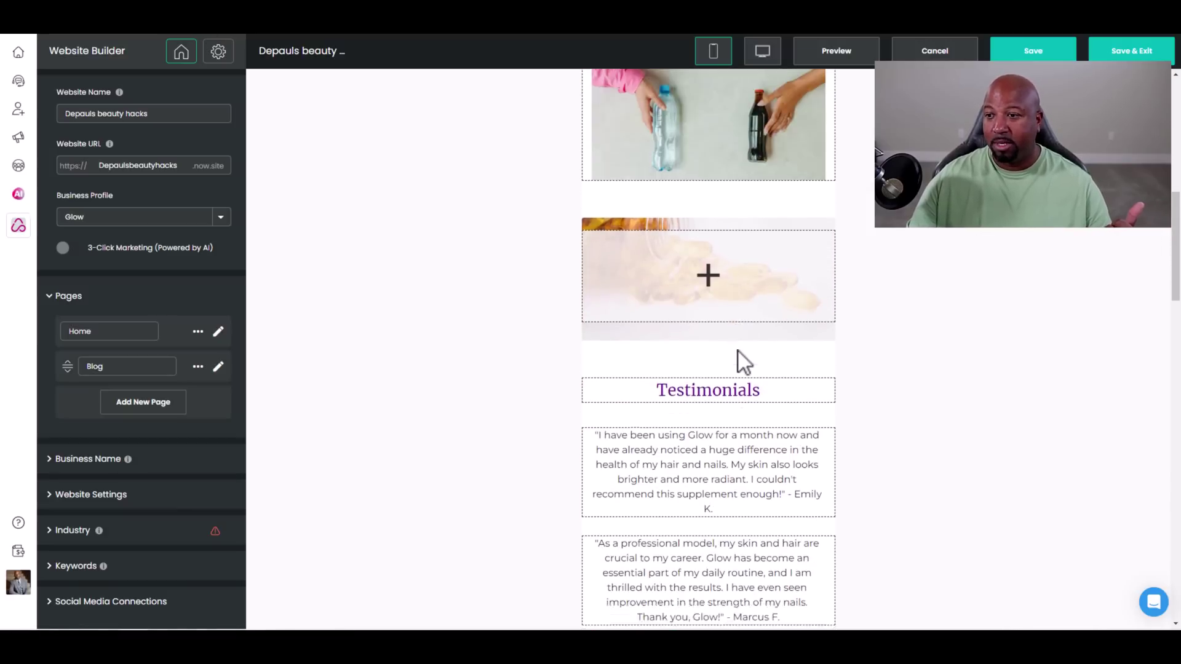
pyautogui.scroll(13, 738, 361)
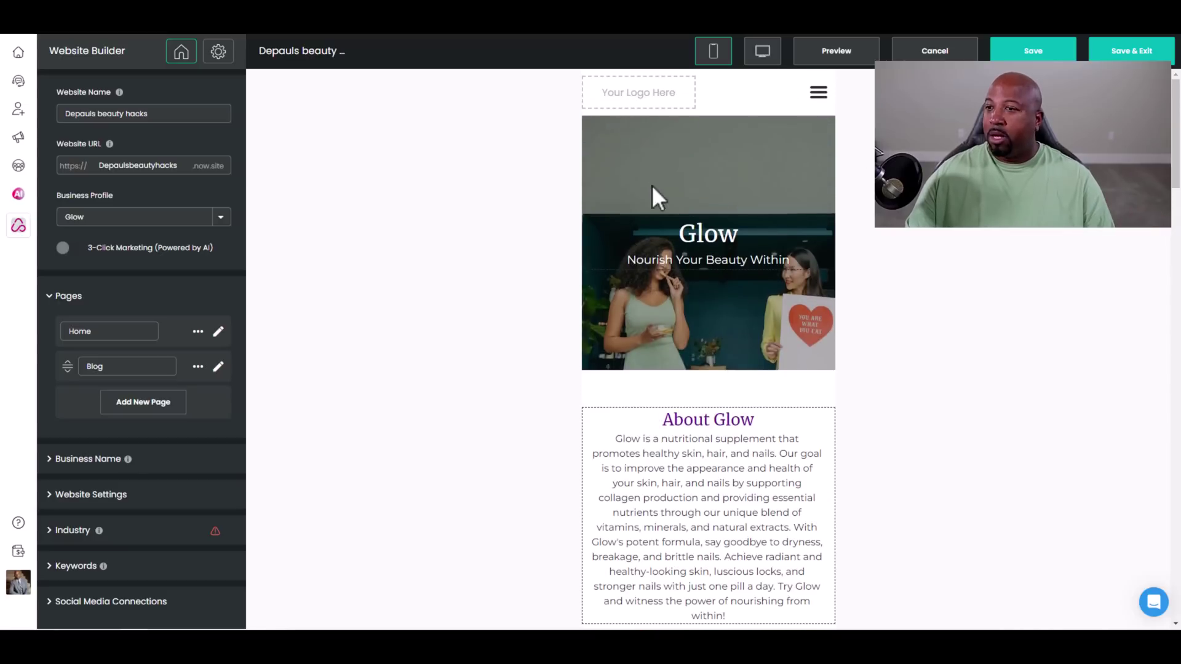
pyautogui.scroll(-4, 646, 197)
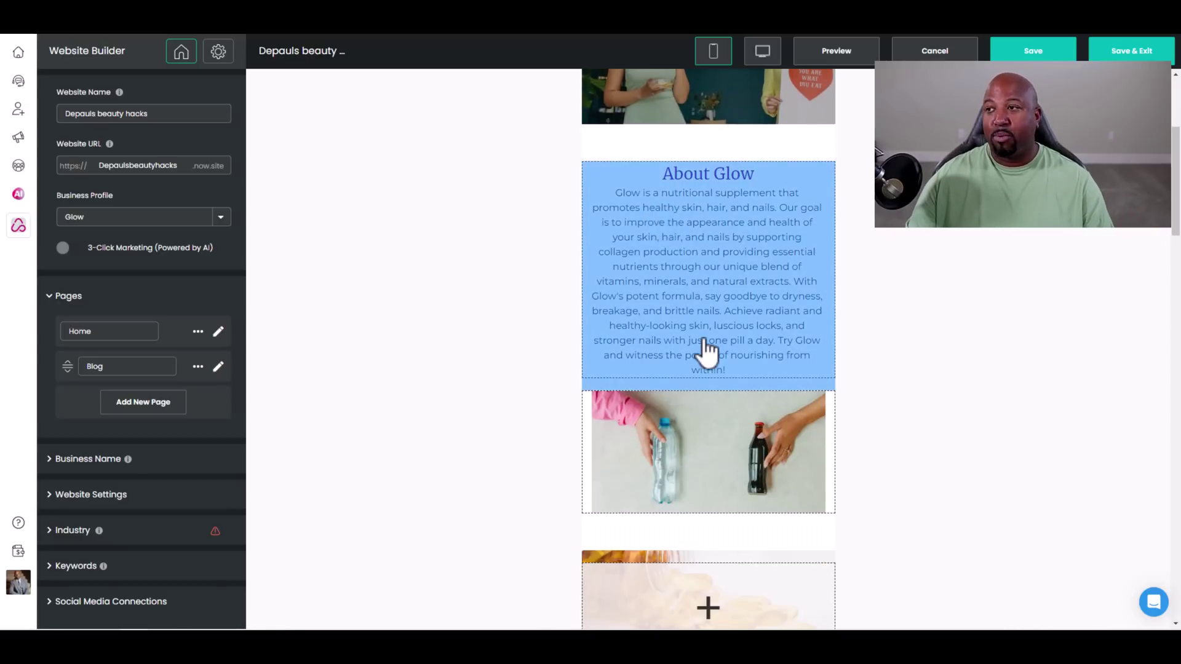
pyautogui.scroll(-12, 769, 356)
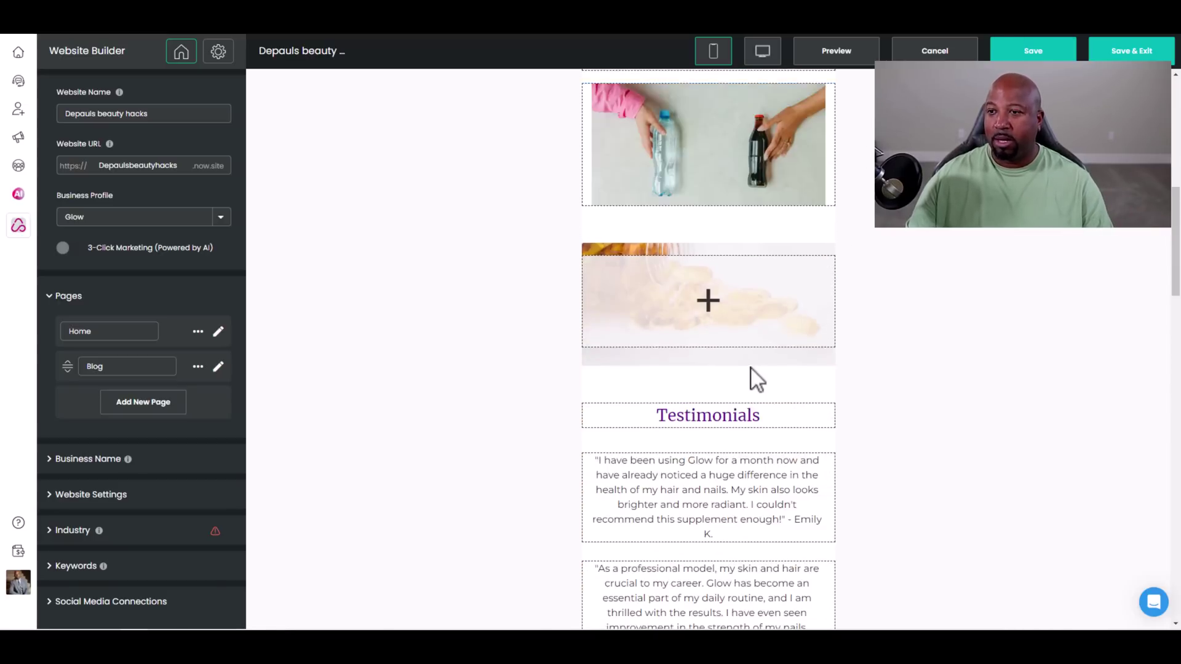
pyautogui.scroll(-20, 751, 366)
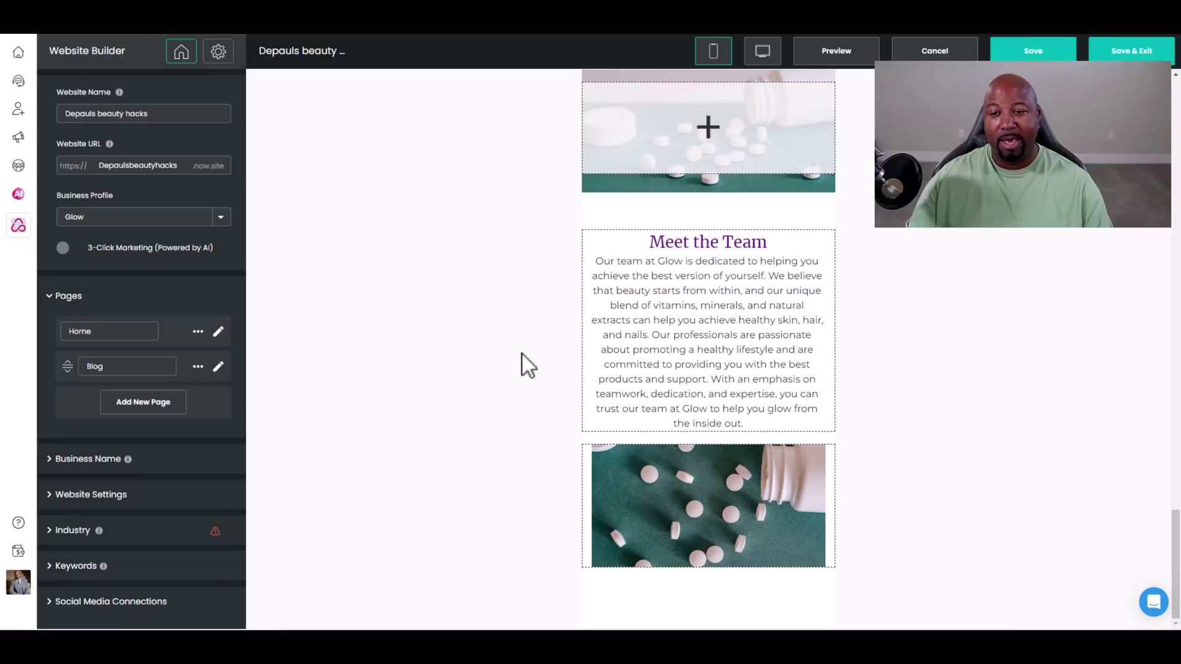
pyautogui.scroll(10, 929, 280)
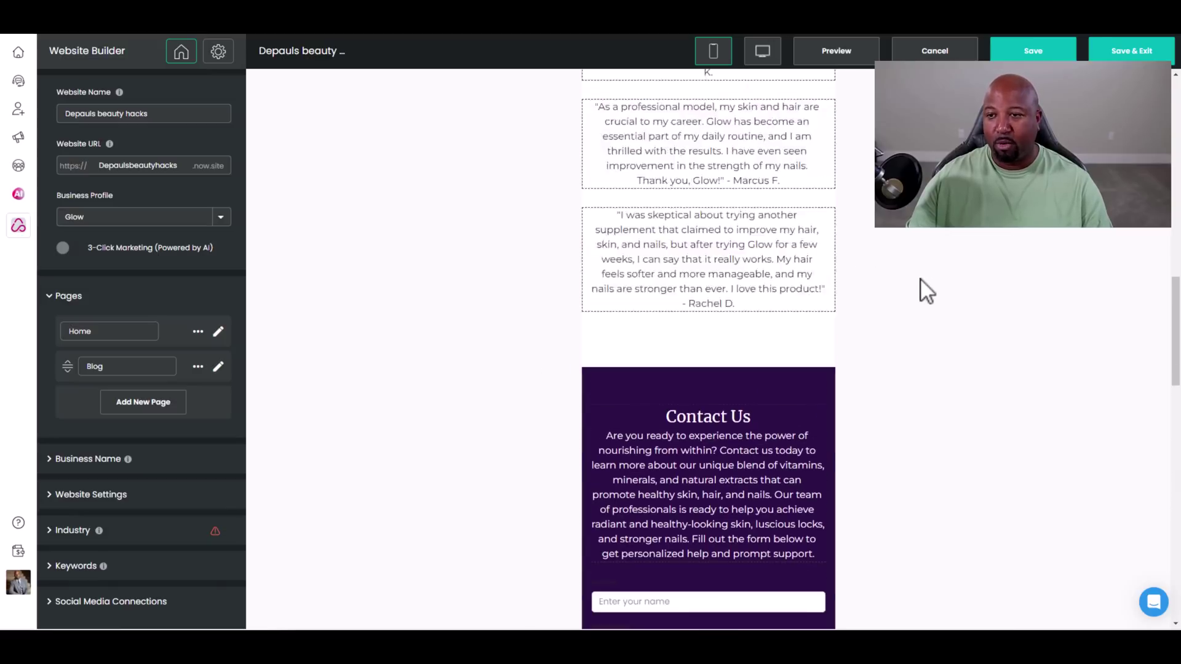
pyautogui.scroll(15, 898, 279)
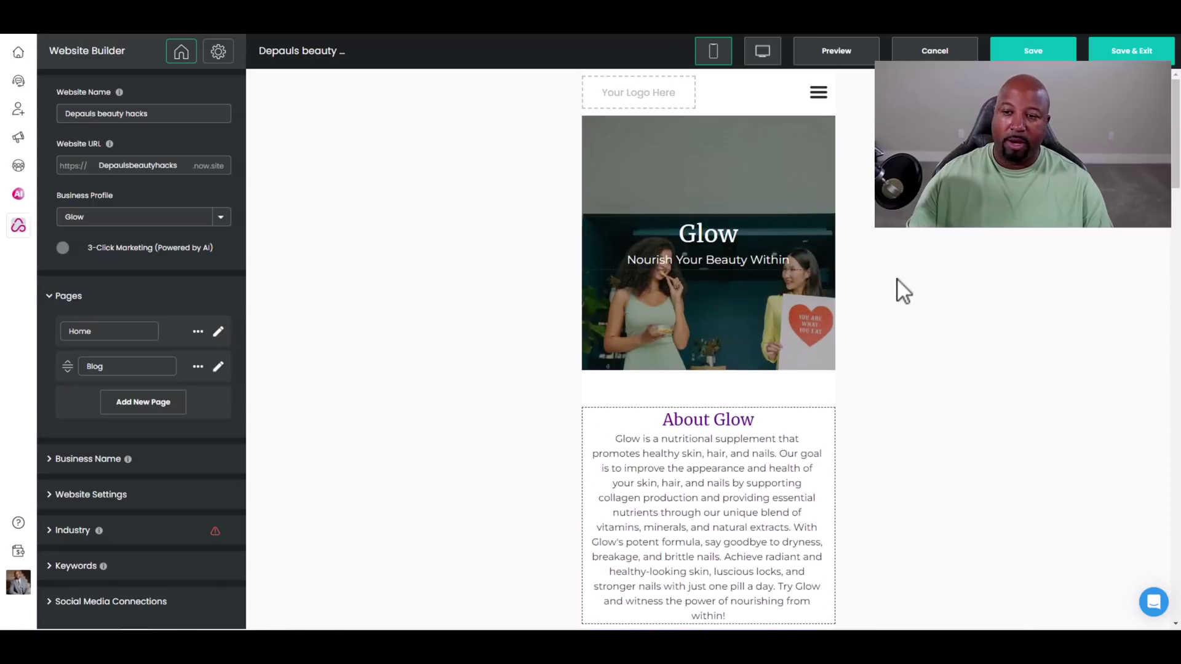
# - Save and exit the editor, returning to the Marketing > Websites list
pyautogui.click(1138, 52)
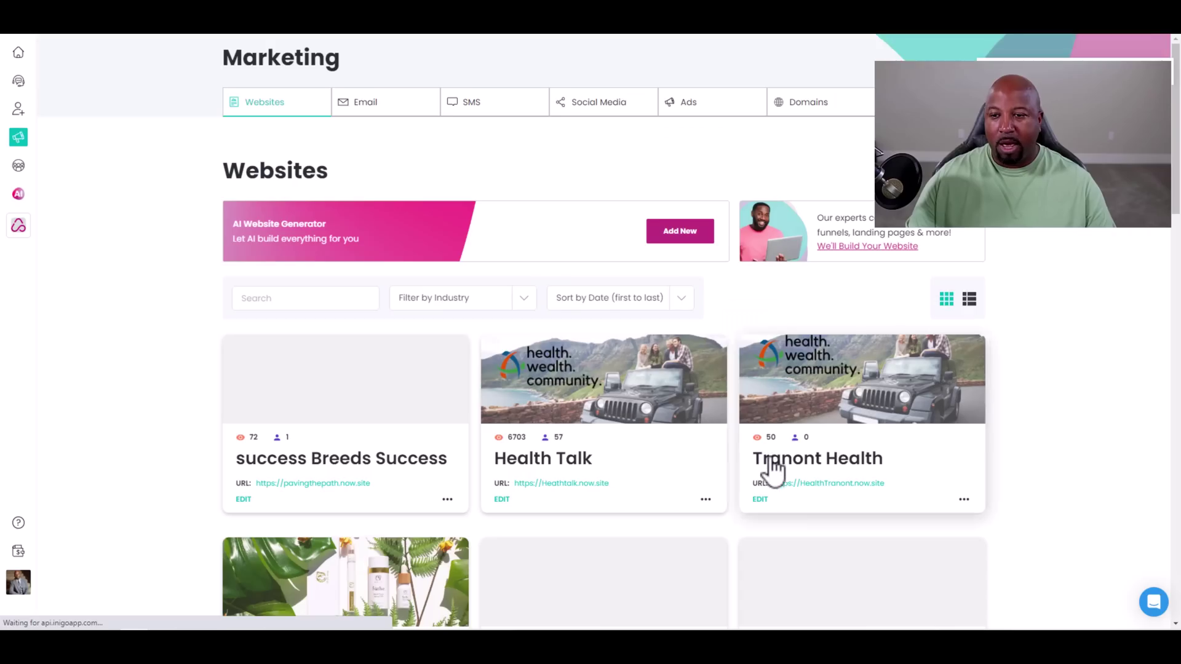
pyautogui.scroll(-15, 729, 511)
pyautogui.scroll(-2, 658, 605)
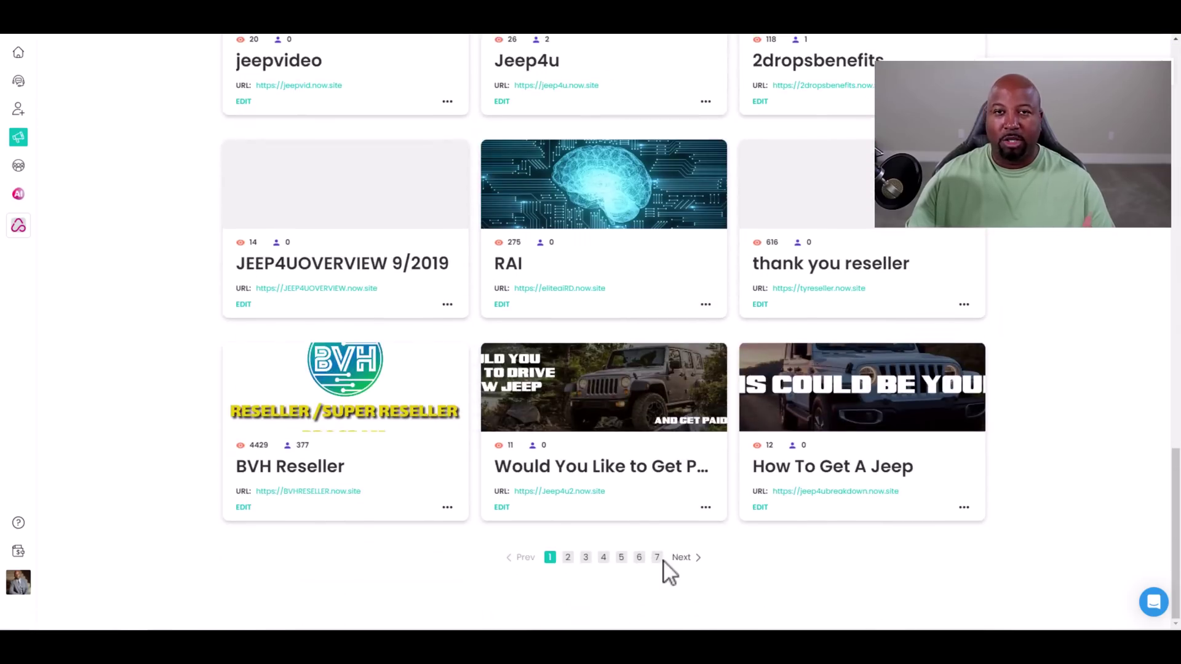
# - Go to page 7 of the Websites list to find the Depauls beauty hacks card
pyautogui.click(661, 559)
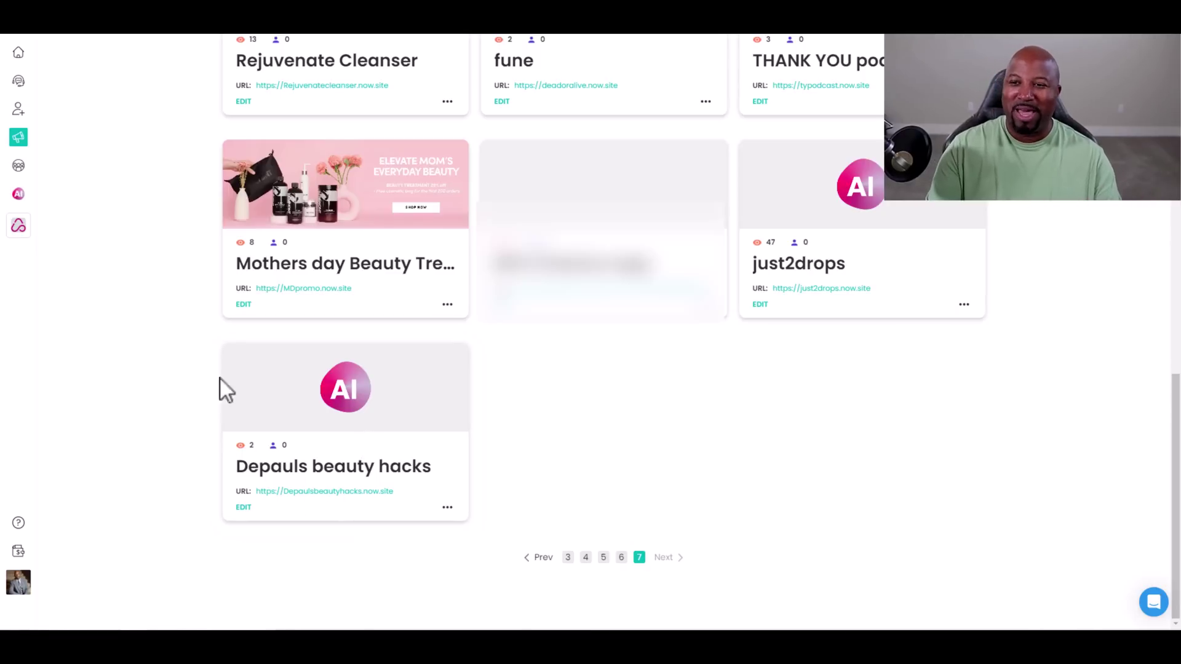
pyautogui.scroll(5, 197, 393)
pyautogui.scroll(-5, 274, 452)
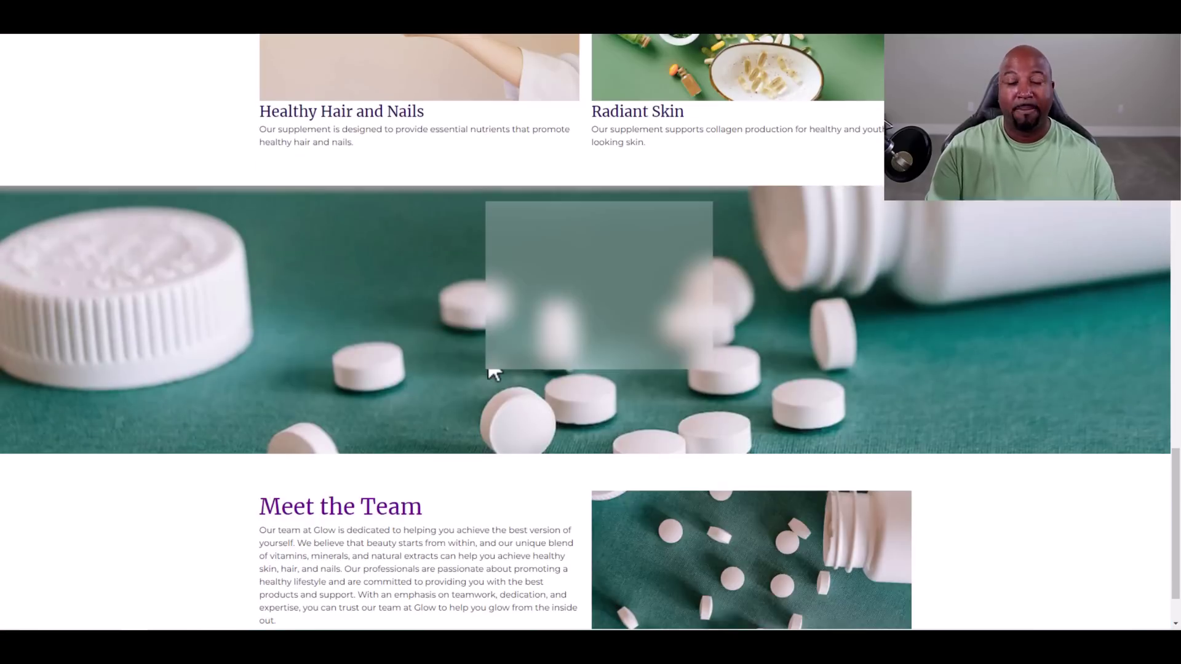
pyautogui.scroll(6, 486, 307)
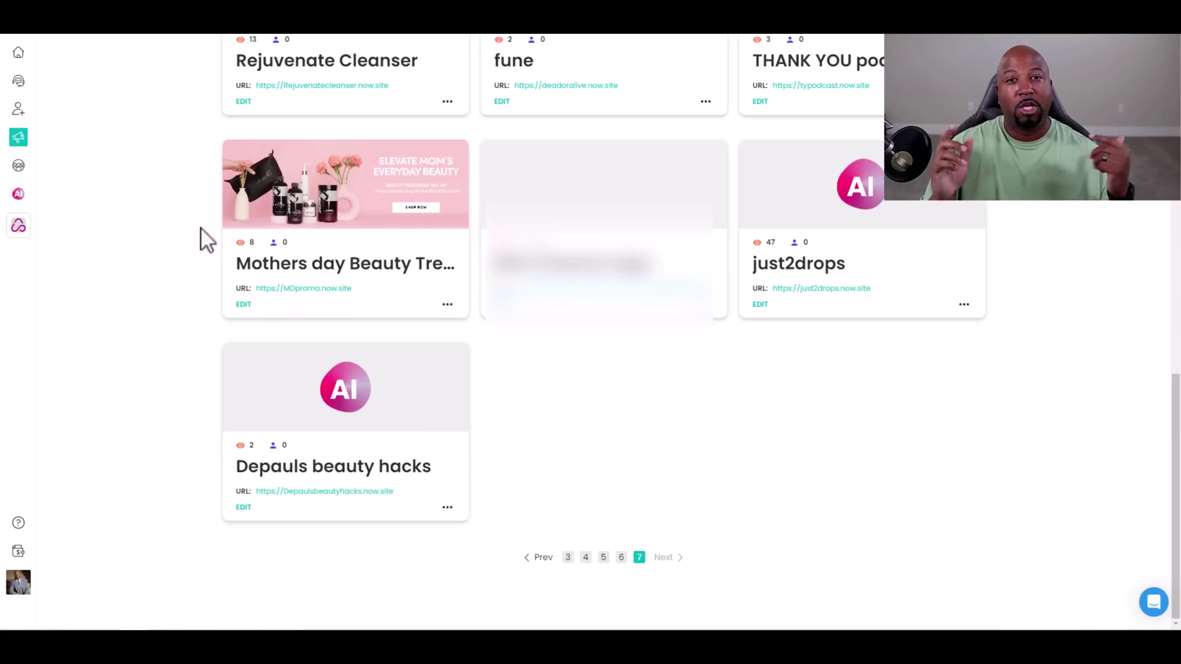